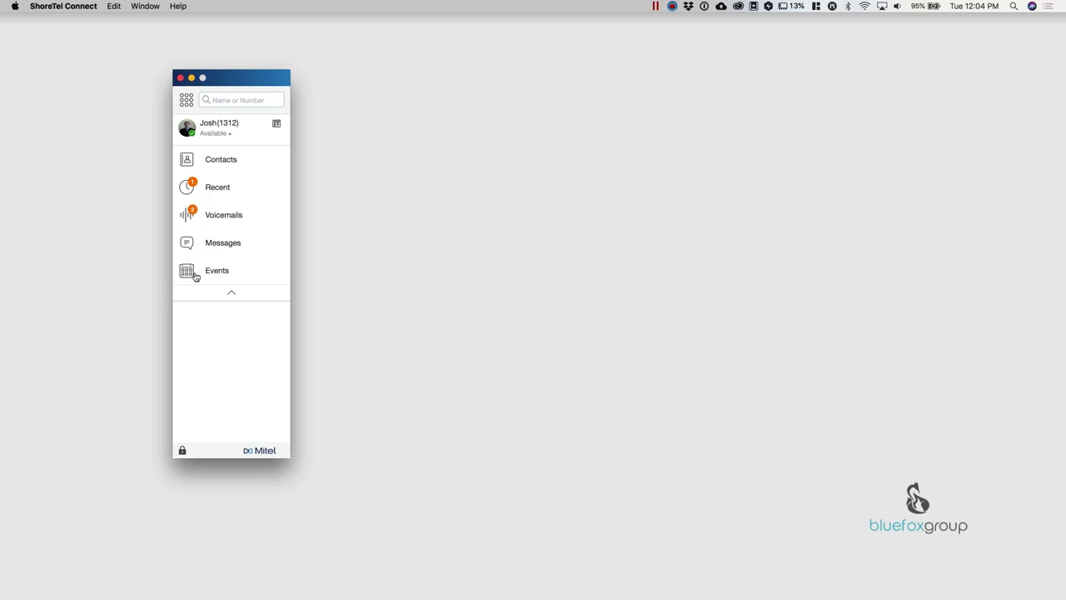
# - Collapse and re-expand the sidebar, then show Events with Test Meeting on May 1, 2018
pyautogui.click(233, 293)
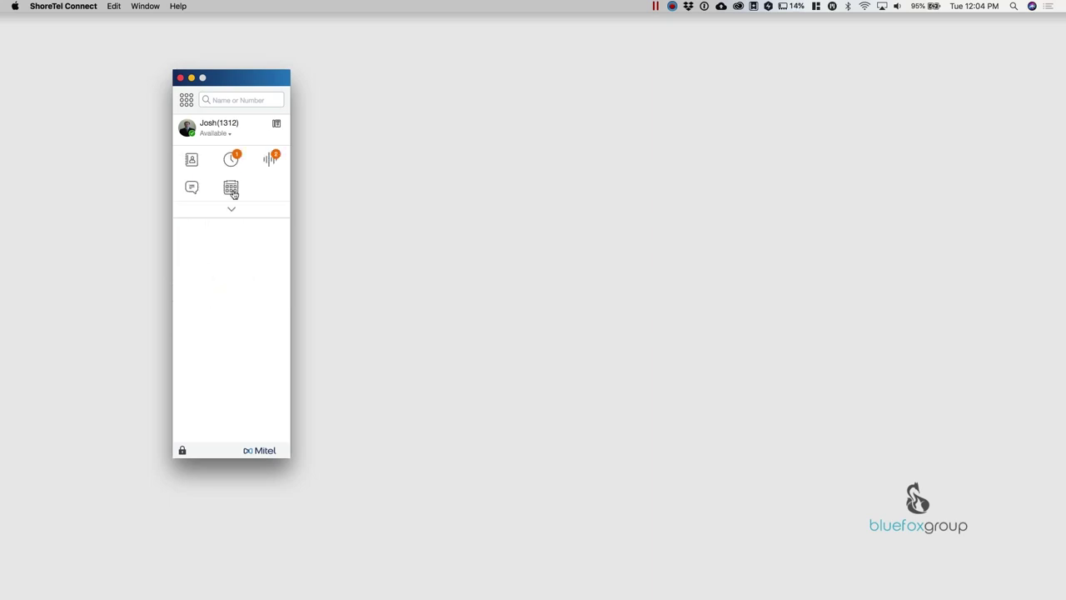
pyautogui.click(231, 209)
pyautogui.click(211, 270)
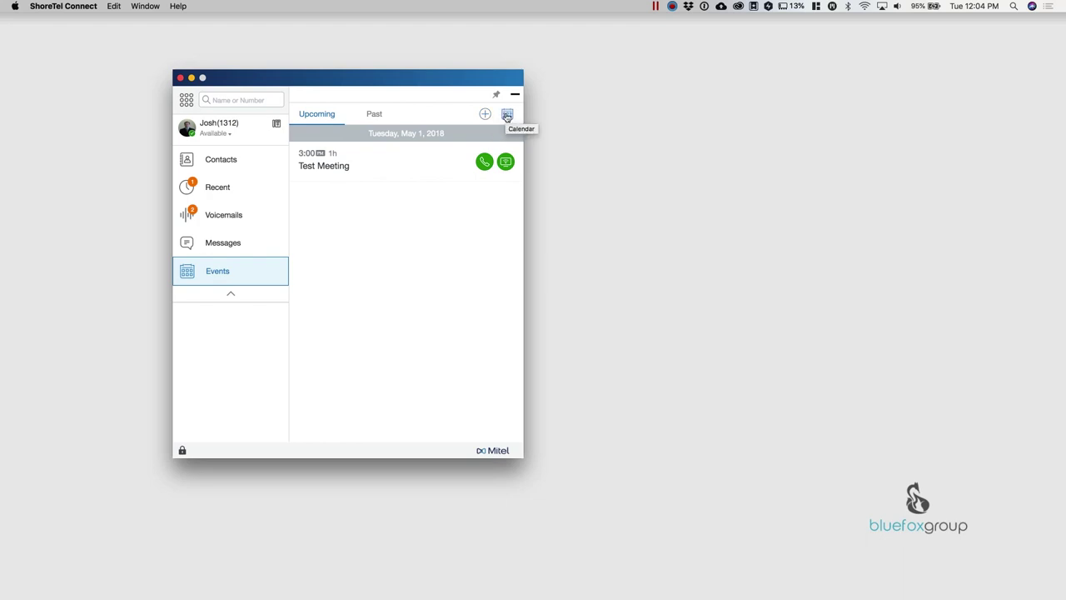
# - Jump the events list to May 9 with the calendar picker, then start a new event
pyautogui.click(506, 116)
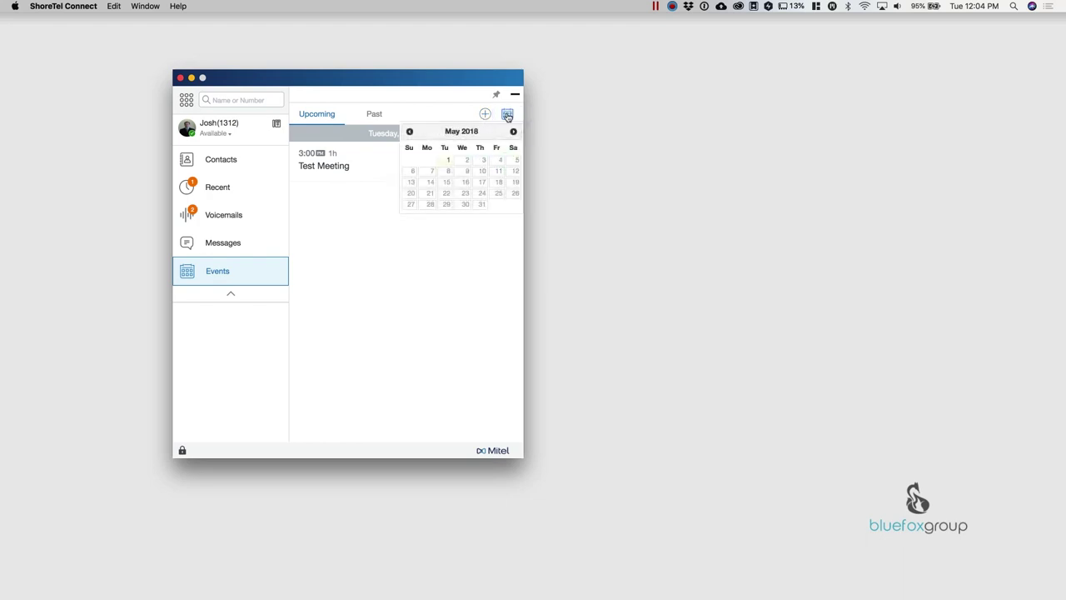
pyautogui.click(467, 171)
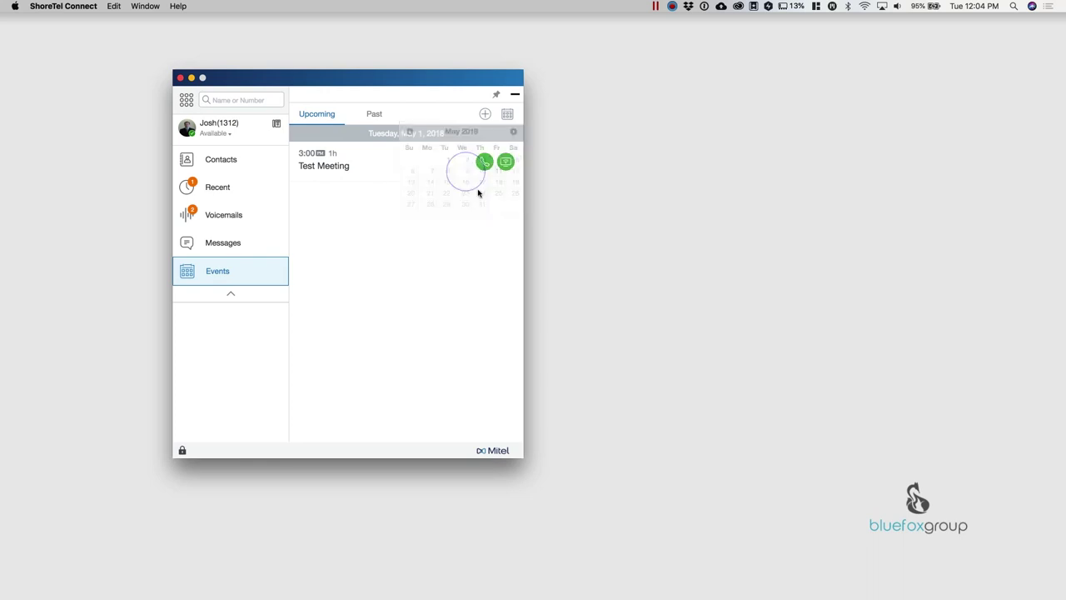
pyautogui.click(506, 114)
pyautogui.click(443, 159)
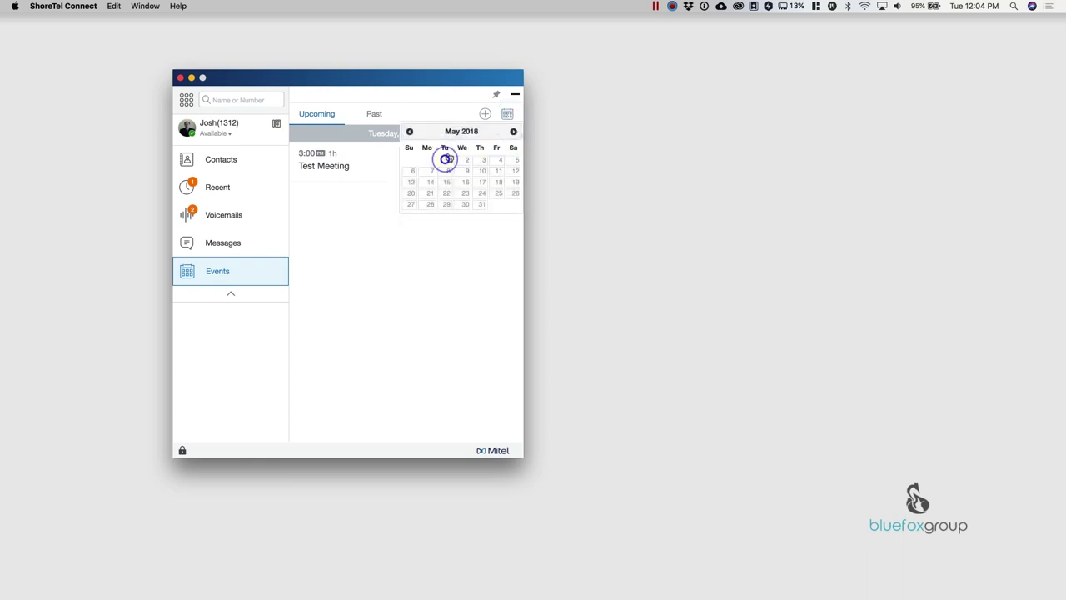
pyautogui.click(395, 237)
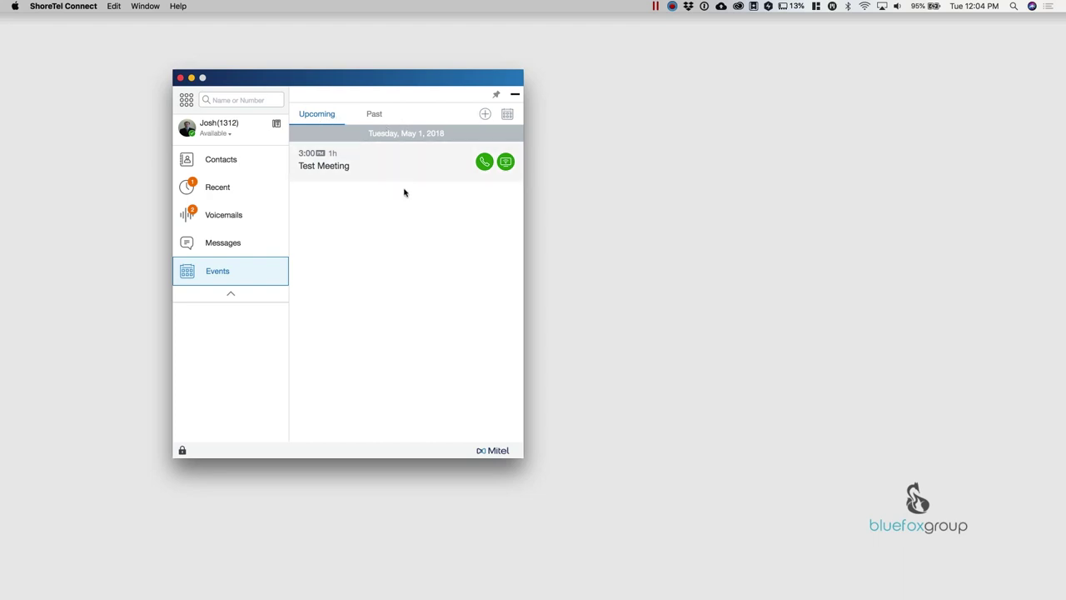
pyautogui.click(423, 269)
pyautogui.click(321, 252)
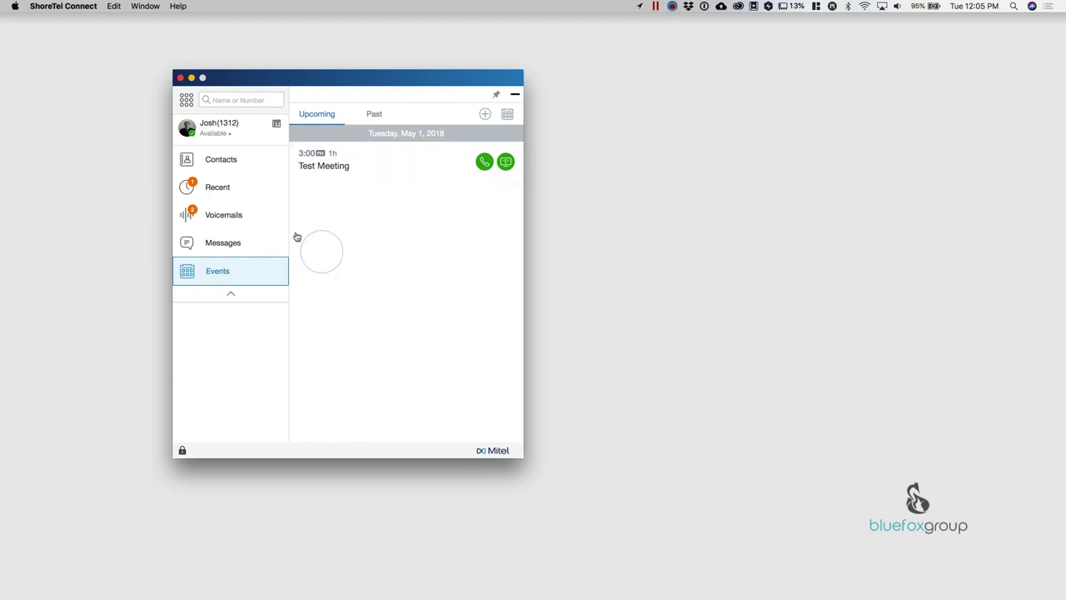
# - Name the new meeting 'Test' and keep the start date 05/01/2018
pyautogui.click(486, 116)
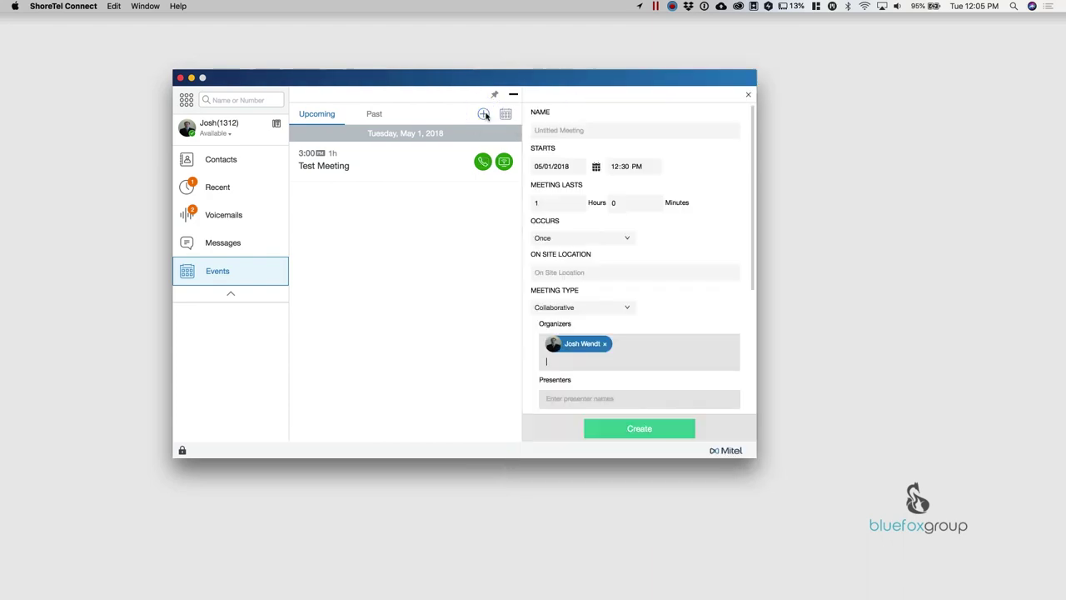
pyautogui.click(556, 131)
pyautogui.write('Test')
pyautogui.press('Tab')
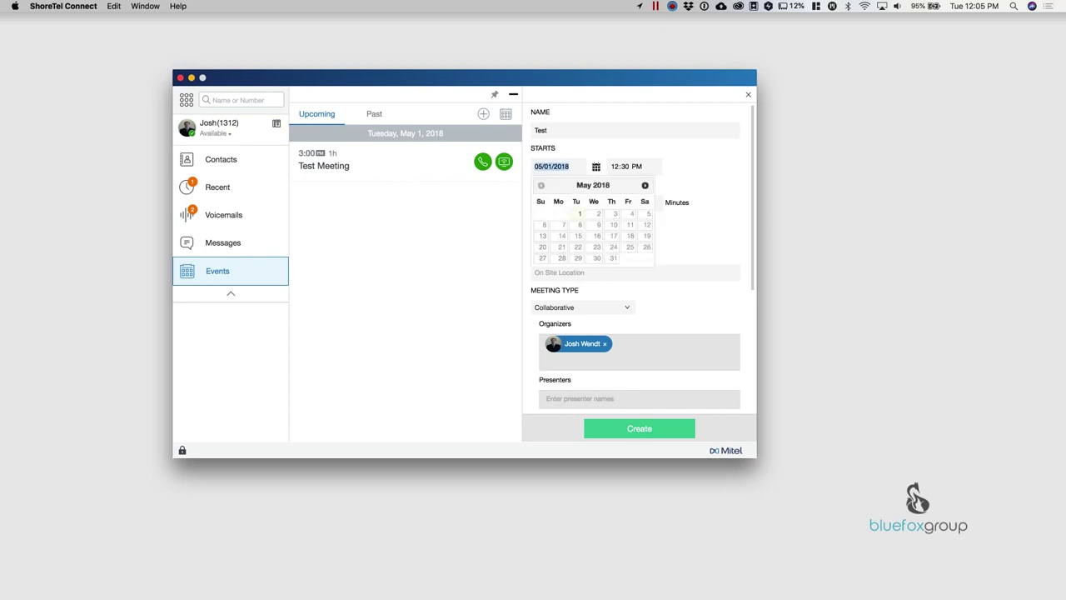
pyautogui.press('Tab')
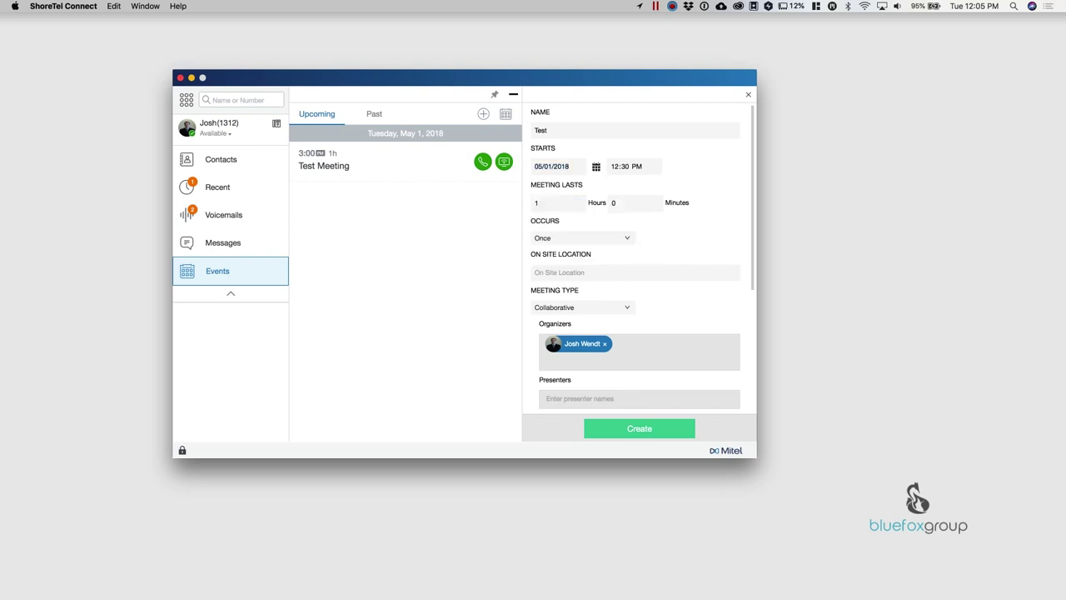
# - Set the start time to 12:07 PM and move to the duration fields
pyautogui.click(624, 168)
pyautogui.write('00')
pyautogui.write('05')
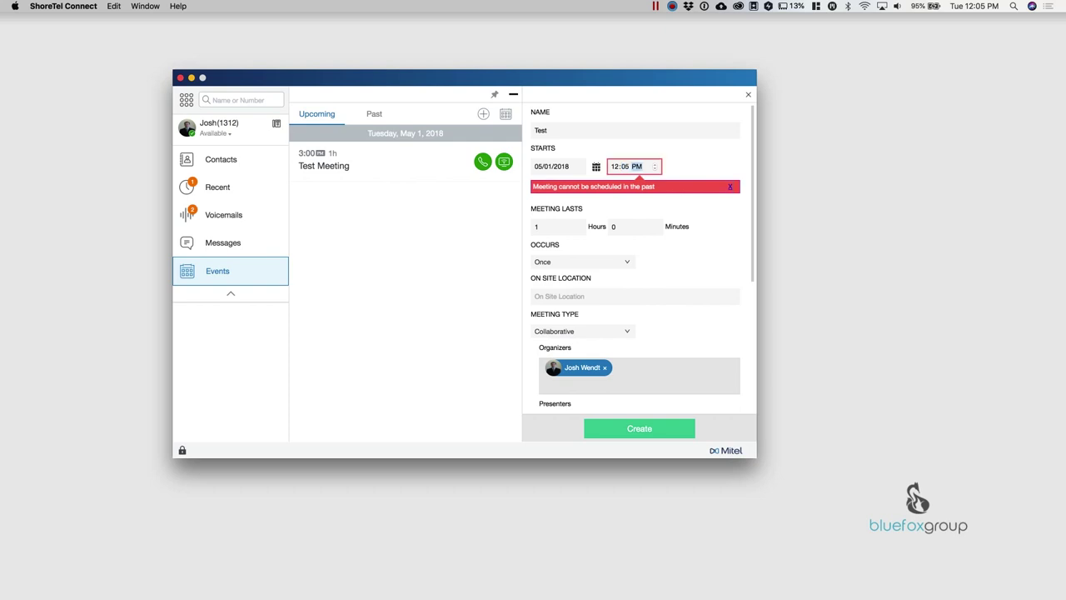
pyautogui.press('Left')
pyautogui.write('07')
pyautogui.press('Tab')
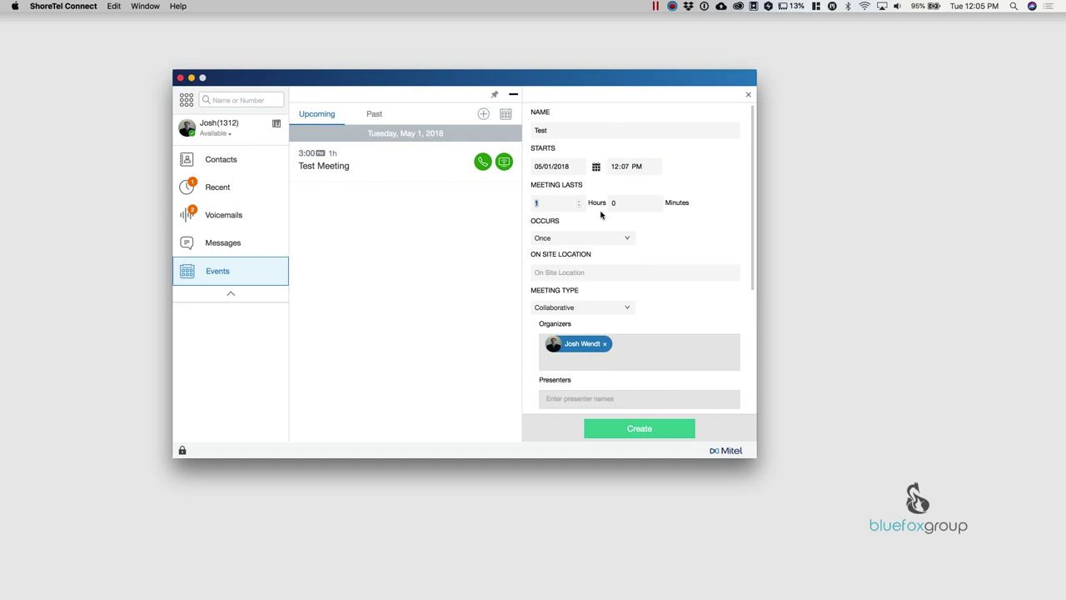
pyautogui.press('Tab')
# - Add Demo One and Demo Two as presenters
pyautogui.scroll(-2, 605, 266)
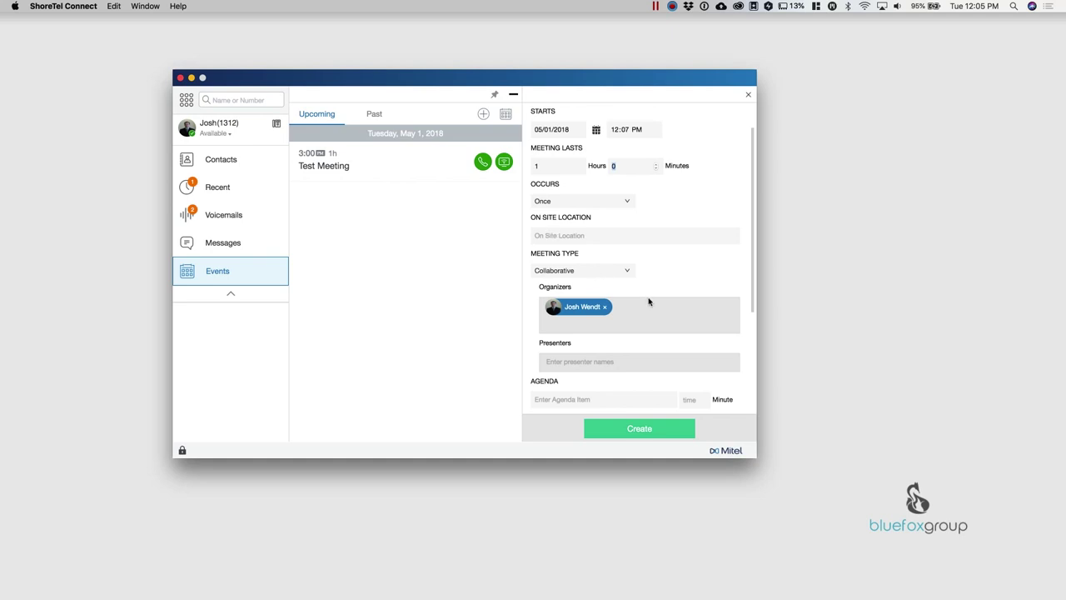
pyautogui.scroll(-2, 648, 303)
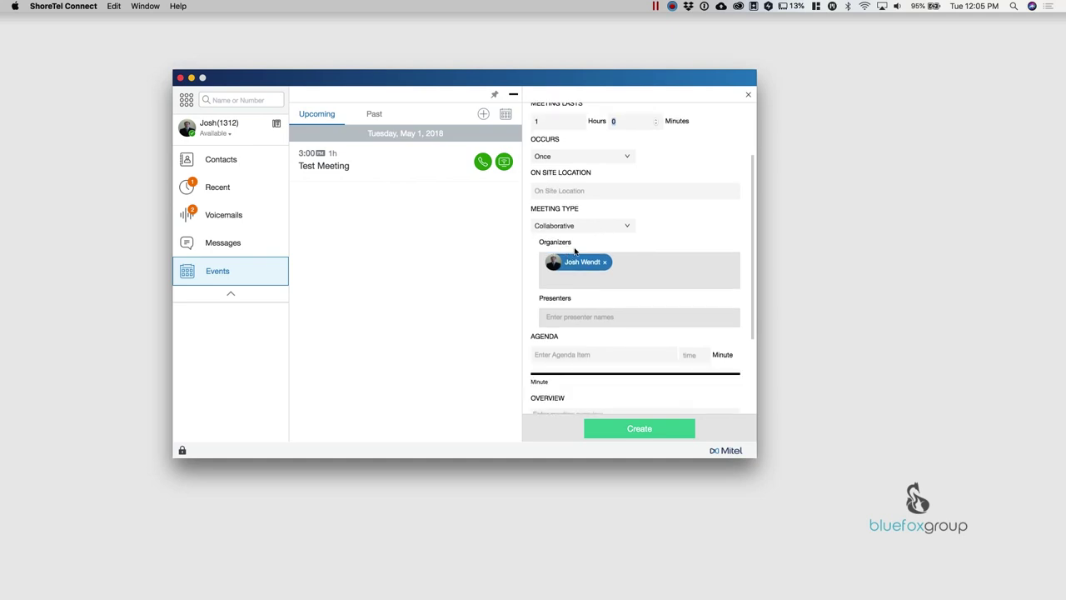
pyautogui.click(587, 322)
pyautogui.write('de')
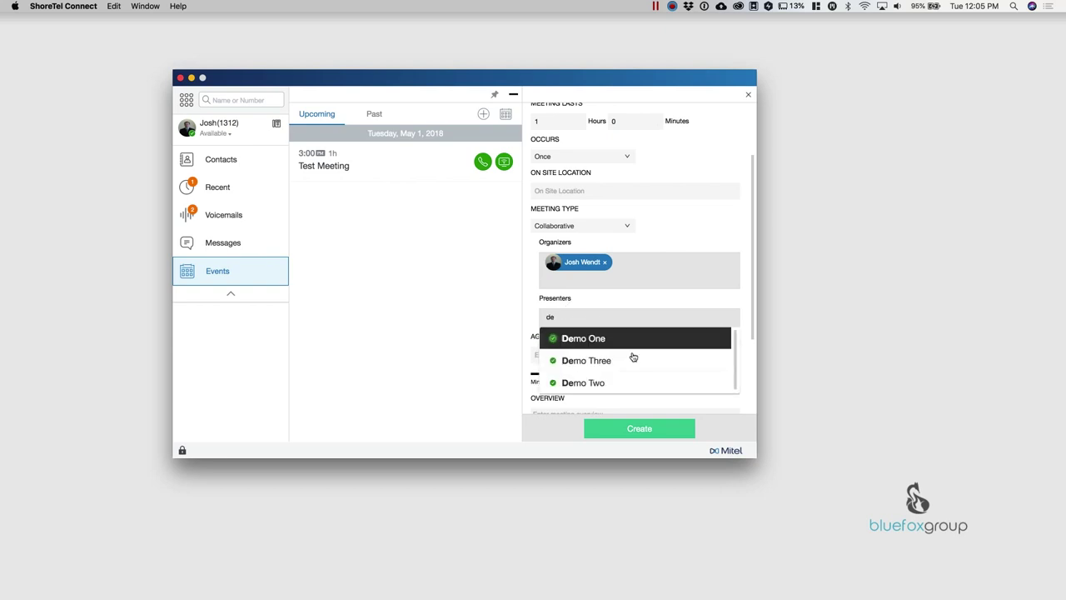
pyautogui.click(619, 342)
pyautogui.write('d')
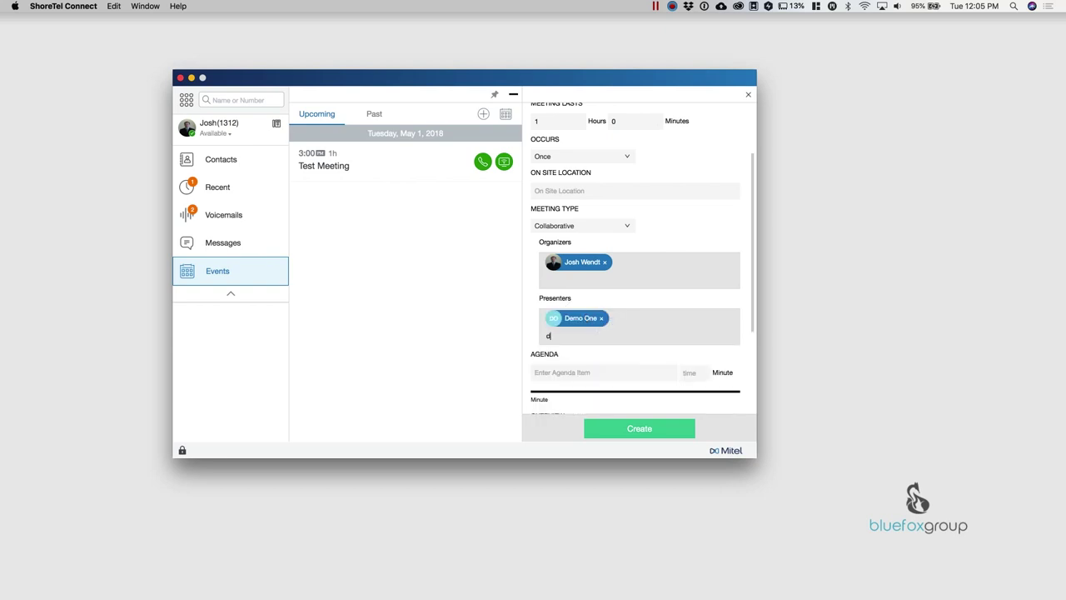
pyautogui.write('e')
pyautogui.click(600, 377)
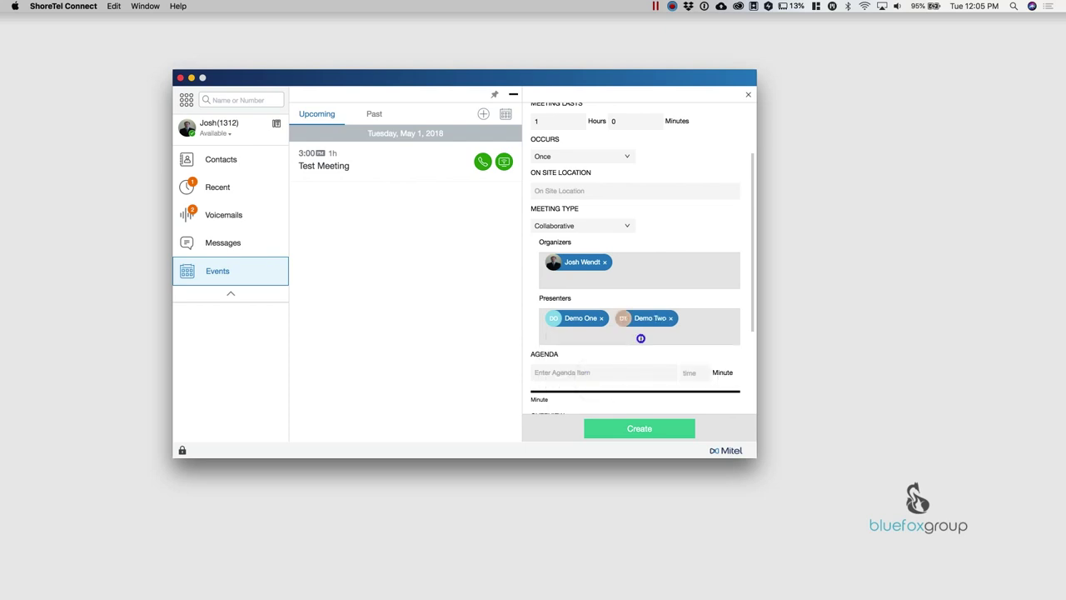
# - Add an outside guest's e-mail address as a further presenter
pyautogui.click(640, 339)
pyautogui.write('test@123abc.com')
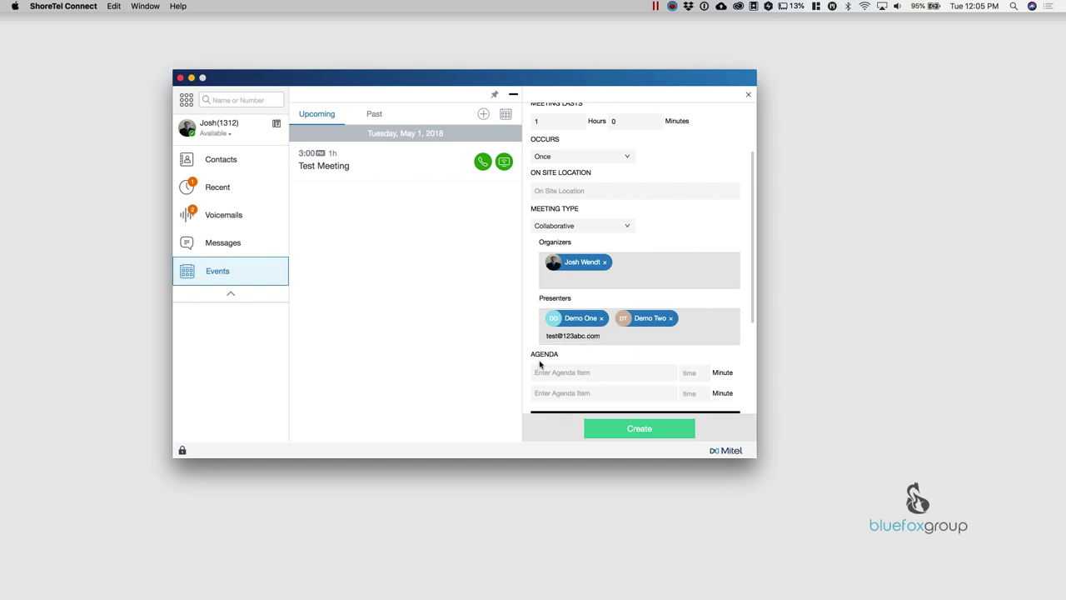
pyautogui.click(562, 375)
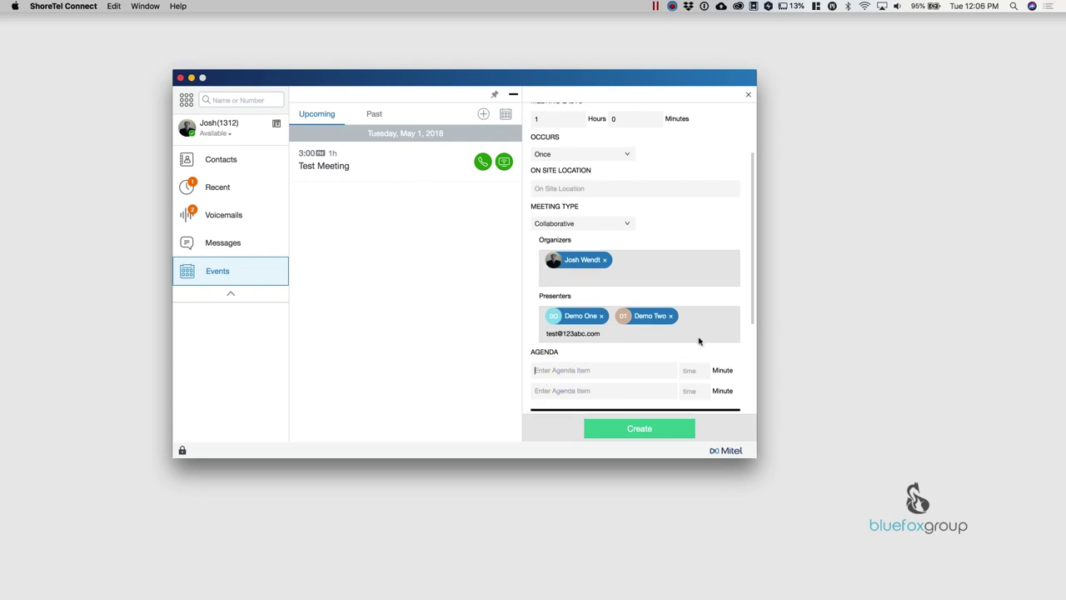
# - Add an 'intro' agenda item lasting 20 minutes
pyautogui.scroll(-2, 583, 316)
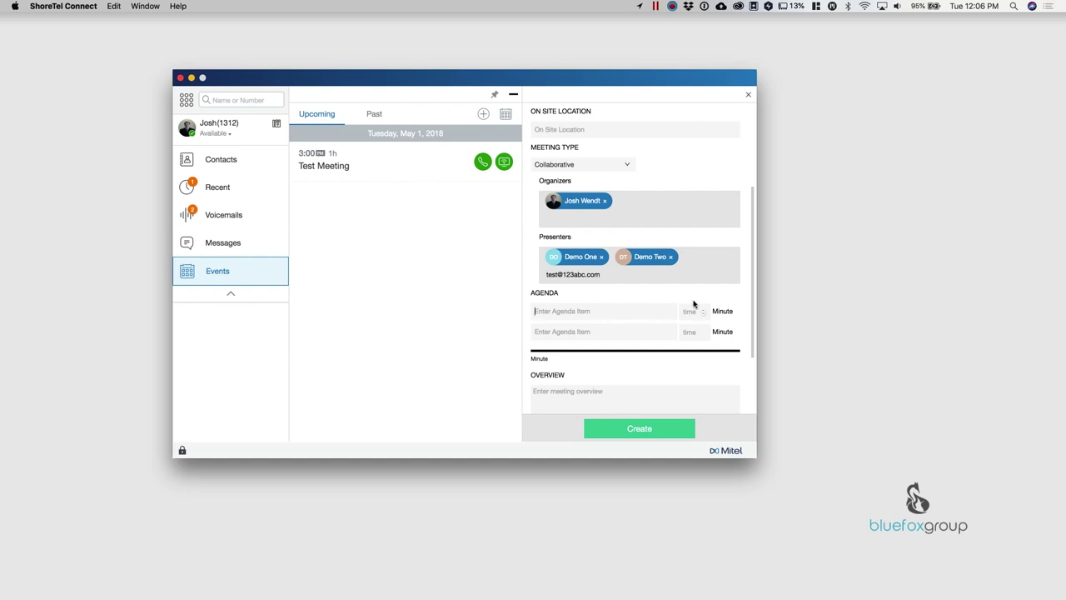
pyautogui.scroll(3, 583, 217)
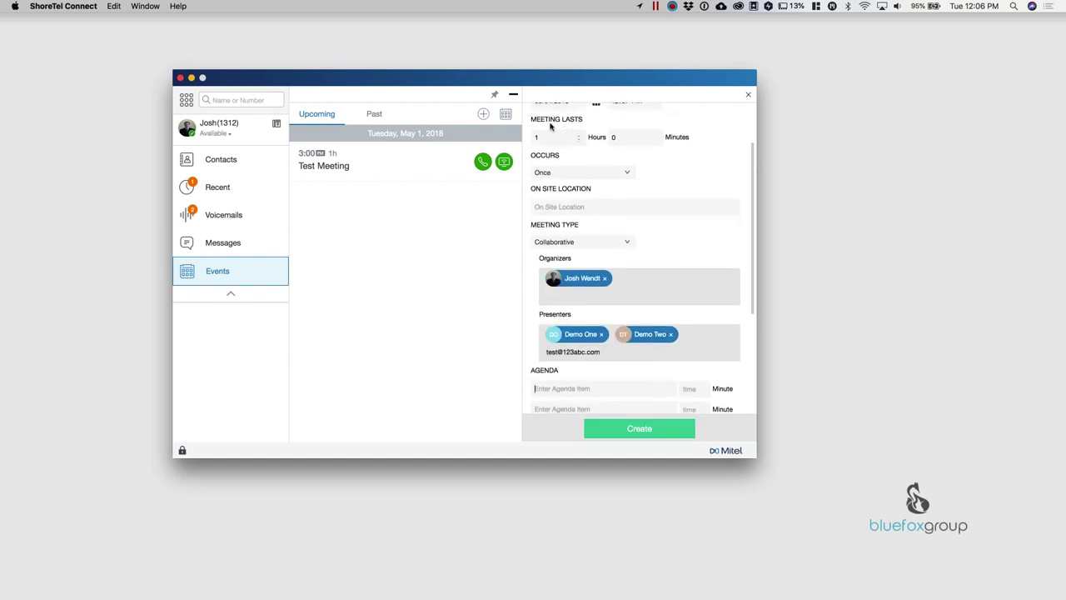
pyautogui.scroll(-2, 709, 354)
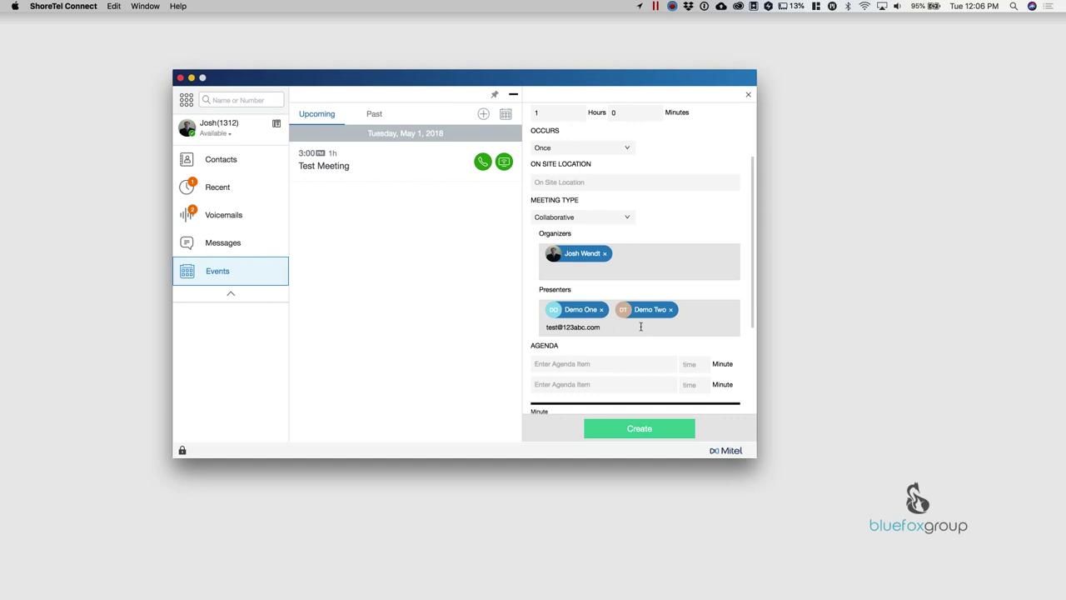
pyautogui.scroll(-3, 674, 345)
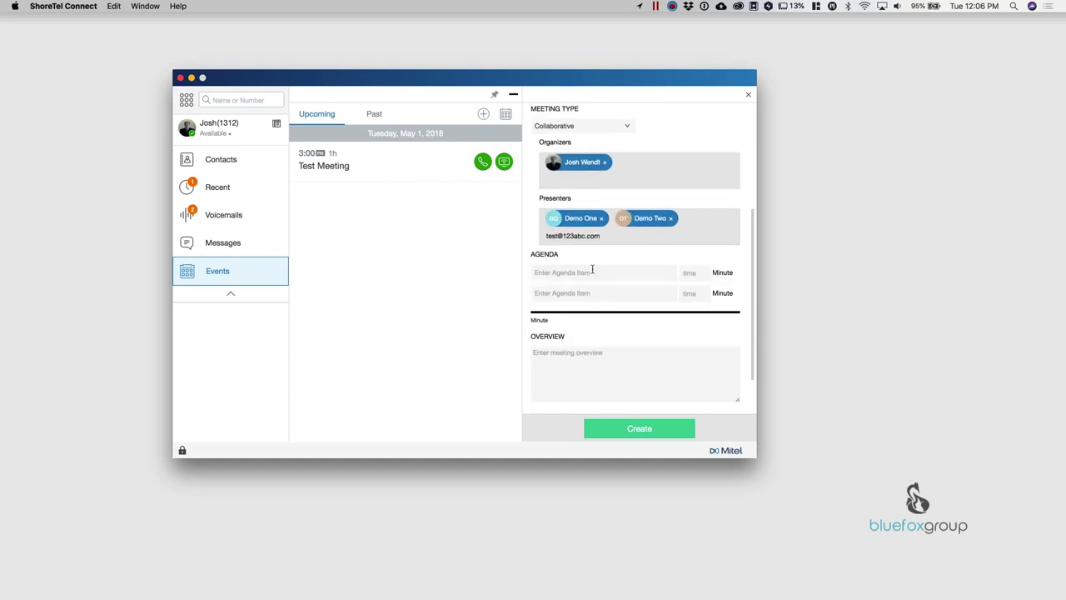
pyautogui.write('intro')
pyautogui.press('Tab')
pyautogui.write('20')
pyautogui.press('Tab')
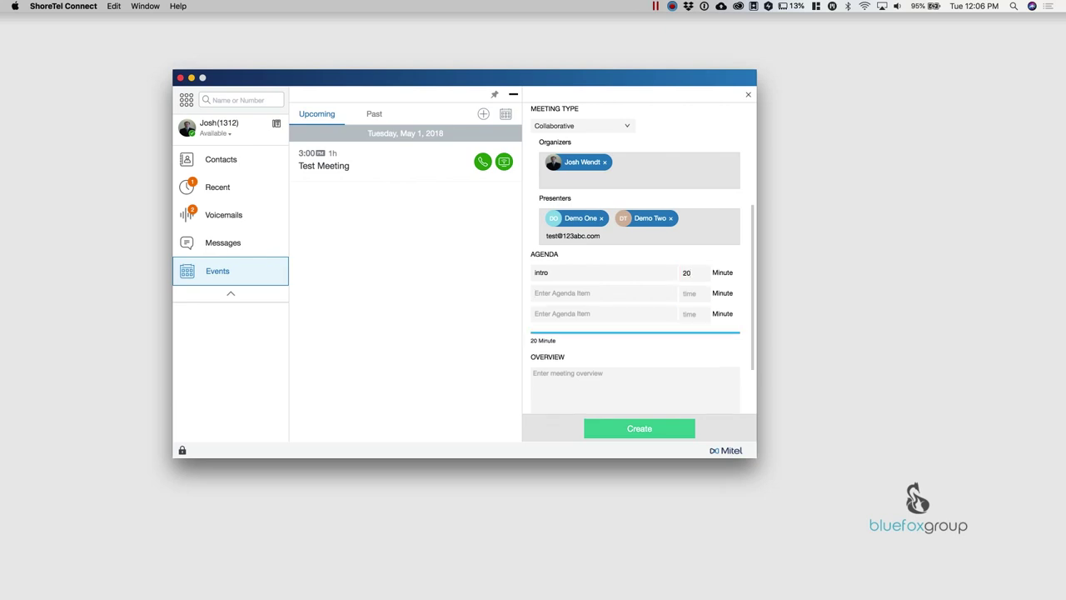
# - Add a 'Main Item' agenda item, changing its duration from 40 to 35 minutes
pyautogui.write('Main Item')
pyautogui.press('Tab')
pyautogui.write('40')
pyautogui.press('Tab')
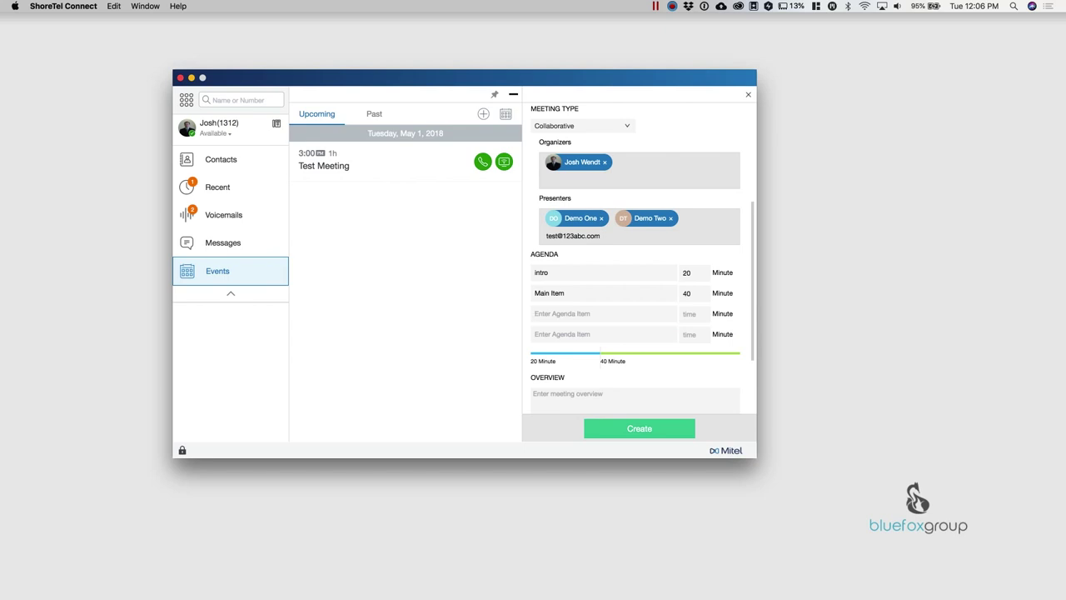
pyautogui.click(689, 293)
pyautogui.write('35')
pyautogui.press('Tab')
# - Add an 'Outro' agenda item lasting 5 minutes
pyautogui.write('O')
pyautogui.click(694, 313)
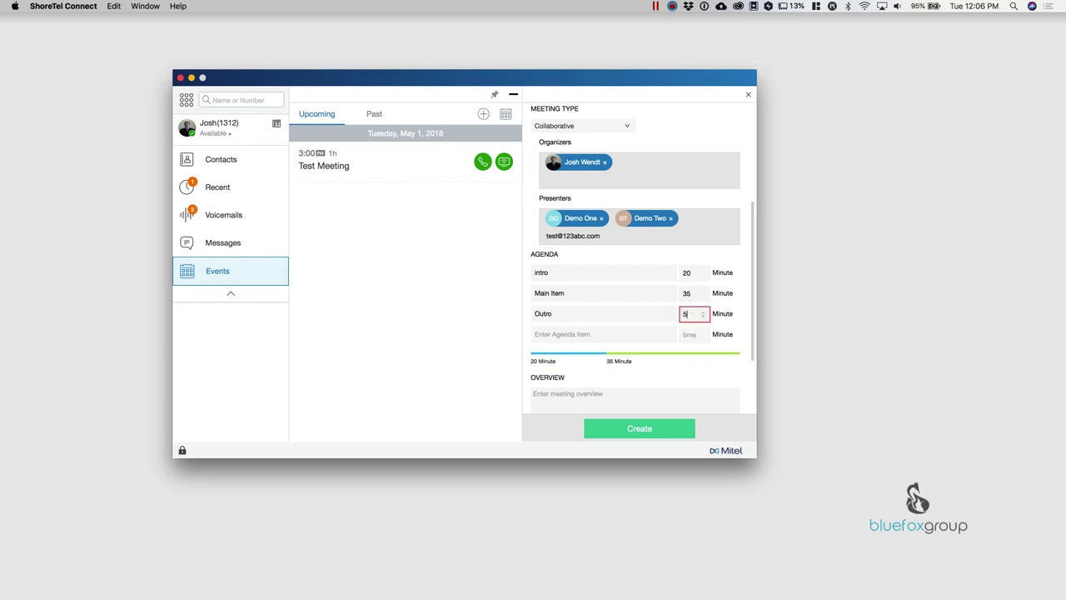
pyautogui.press('Tab')
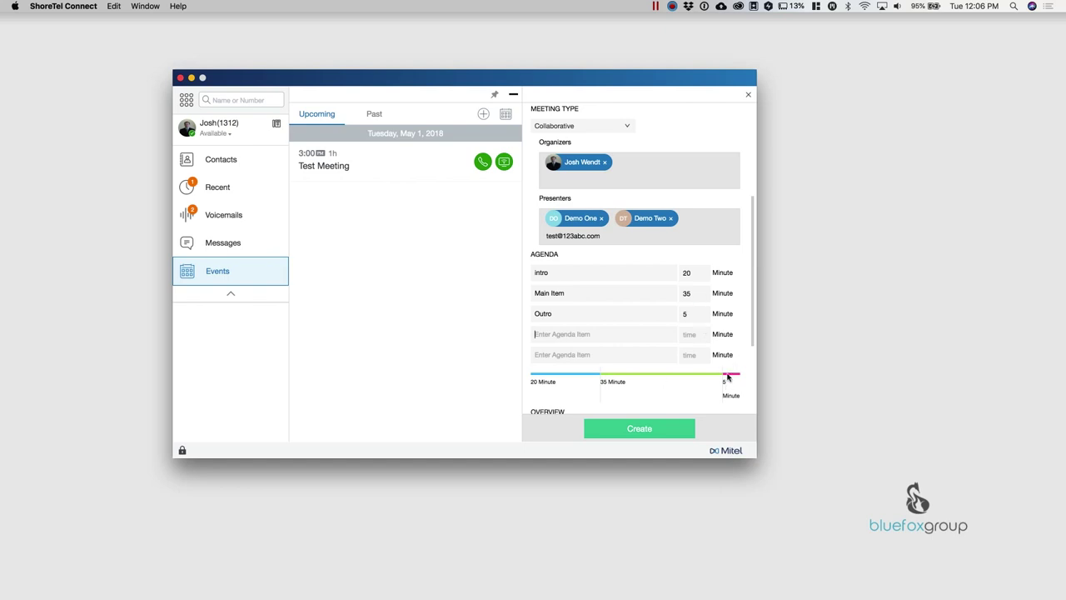
pyautogui.scroll(-1, 727, 371)
pyautogui.scroll(-4, 725, 372)
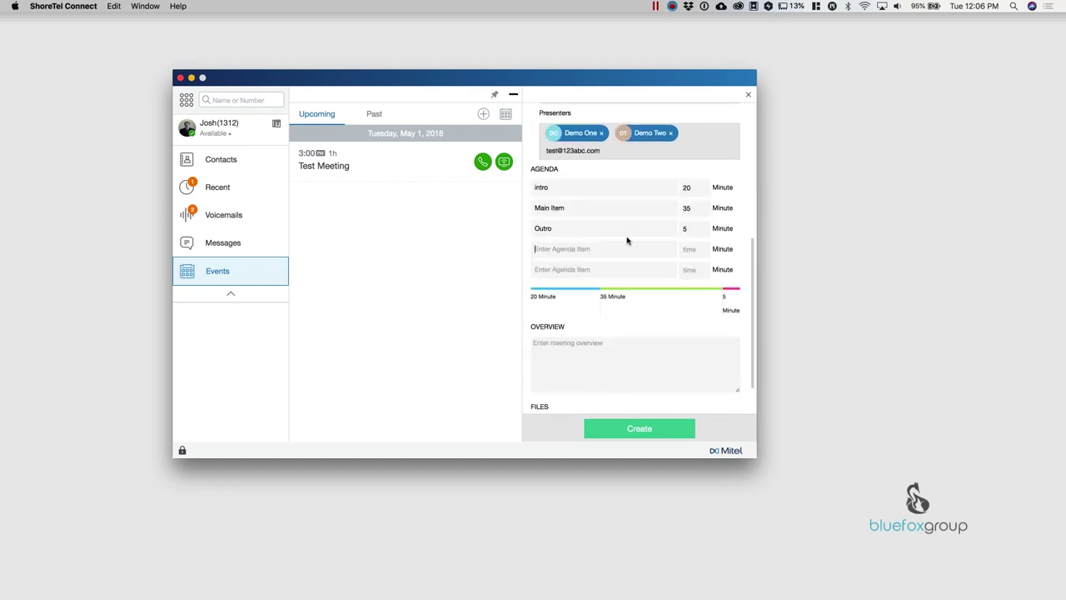
pyautogui.scroll(1, 641, 277)
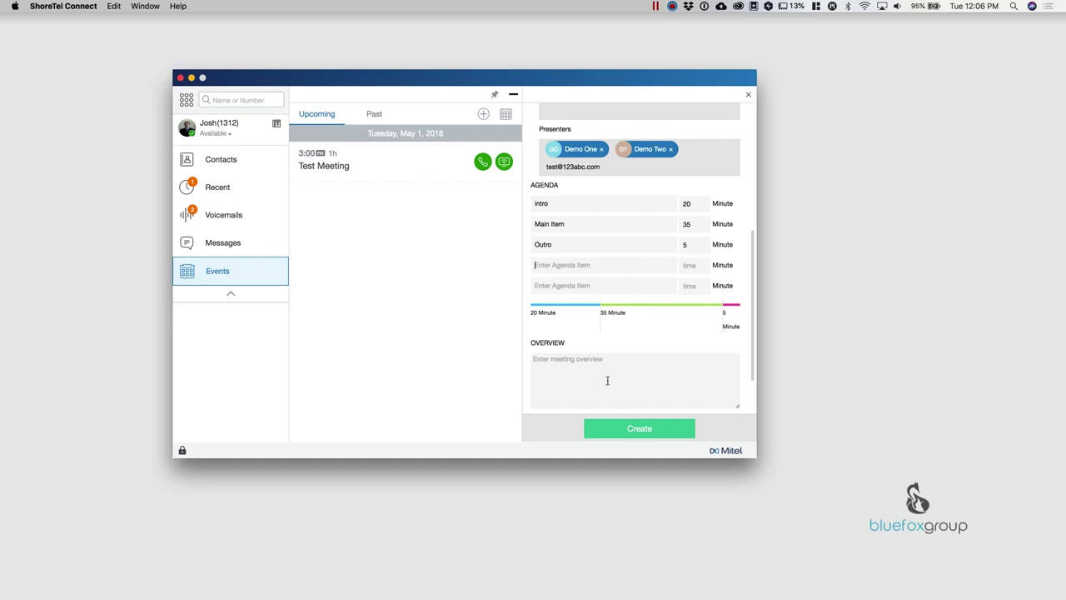
pyautogui.scroll(-1, 604, 381)
# - Enter 'Overview of the meeting' as the meeting overview
pyautogui.click(613, 352)
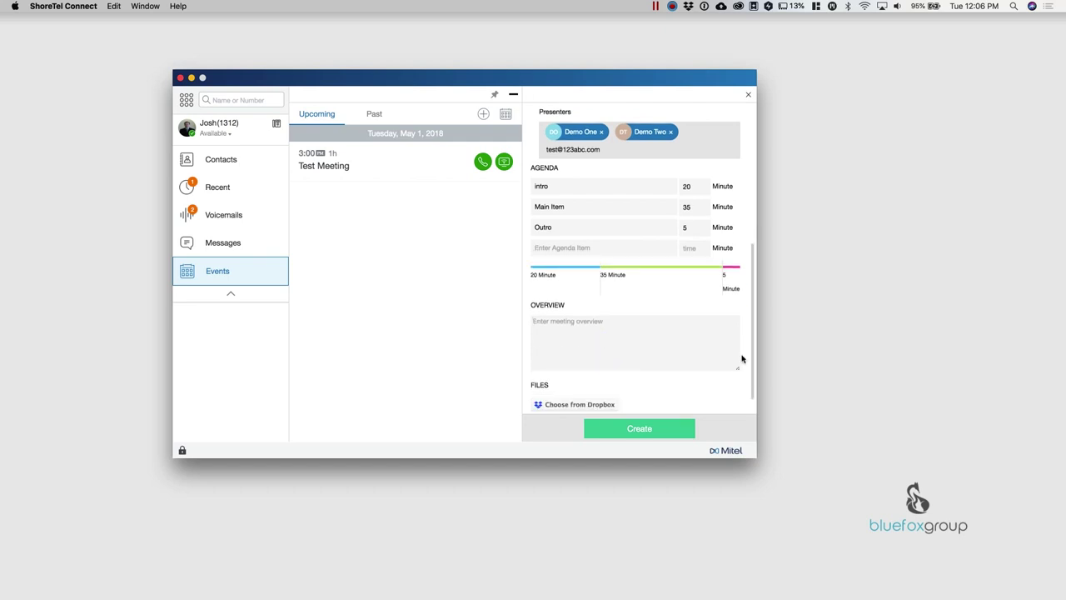
pyautogui.write('Ov')
pyautogui.write('erview of the meeting')
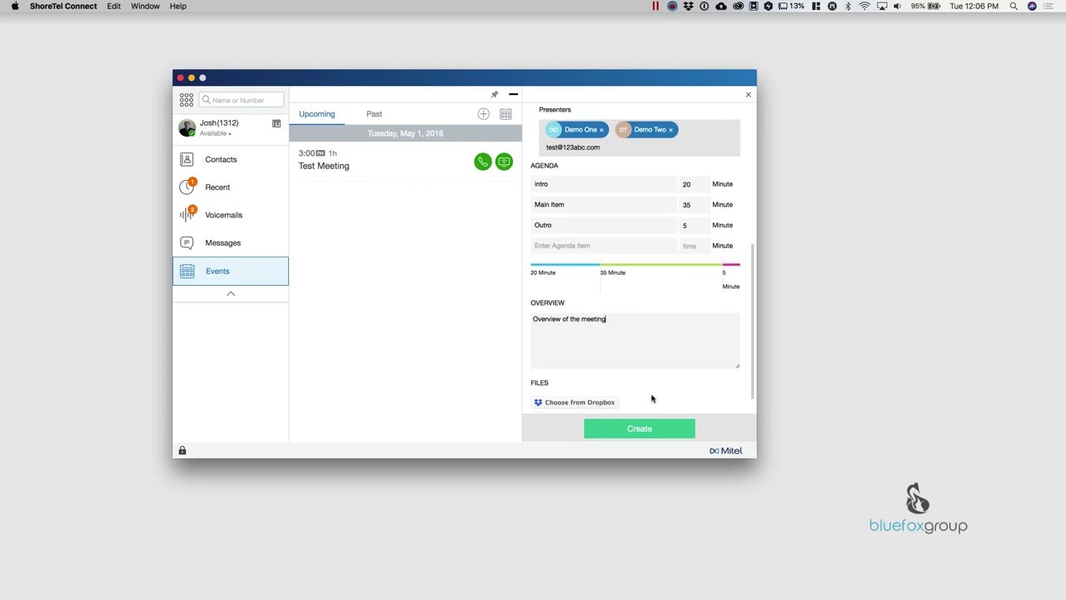
pyautogui.scroll(-2, 652, 392)
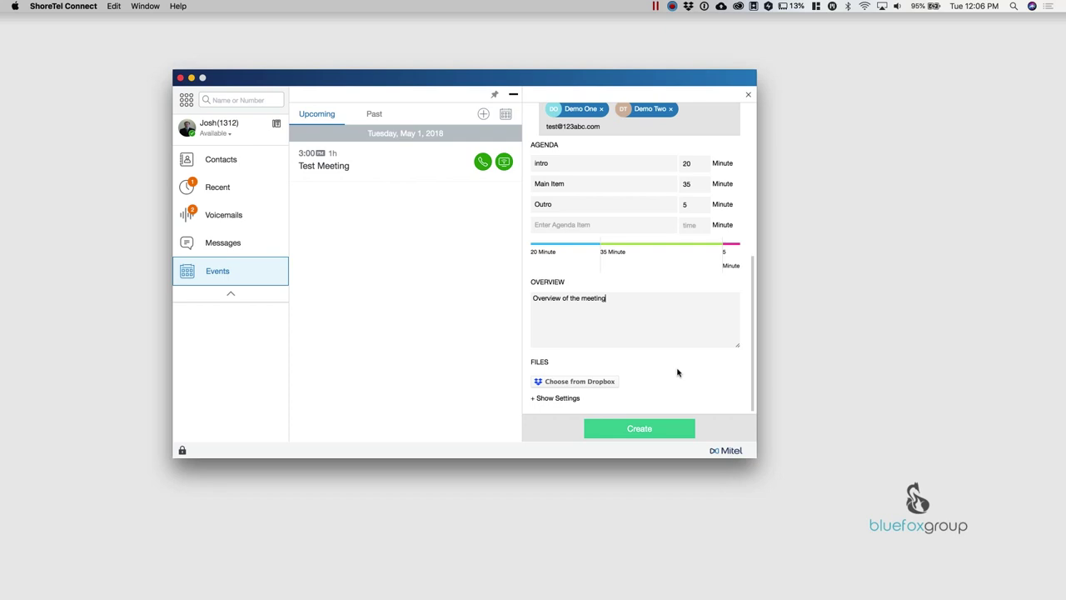
pyautogui.click(556, 398)
pyautogui.scroll(-3, 729, 358)
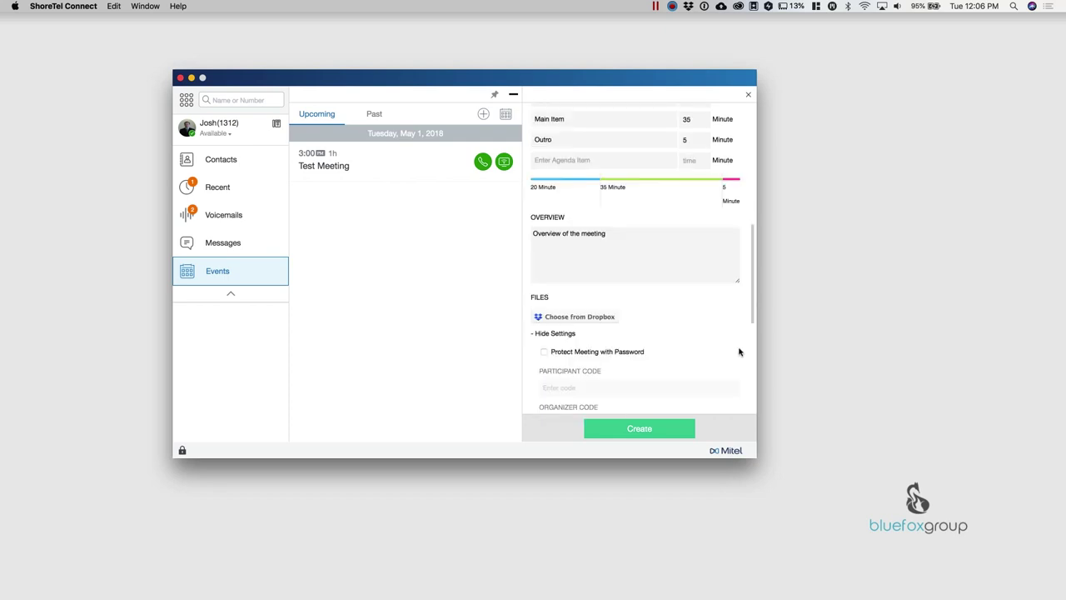
pyautogui.scroll(-5, 739, 351)
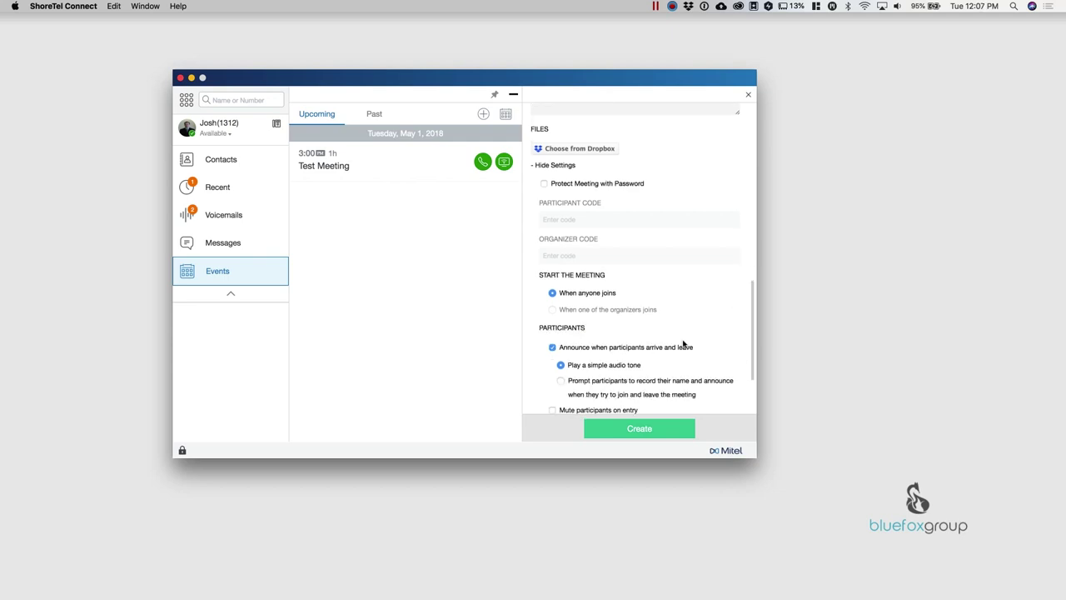
pyautogui.scroll(-2, 681, 341)
pyautogui.scroll(-1, 678, 342)
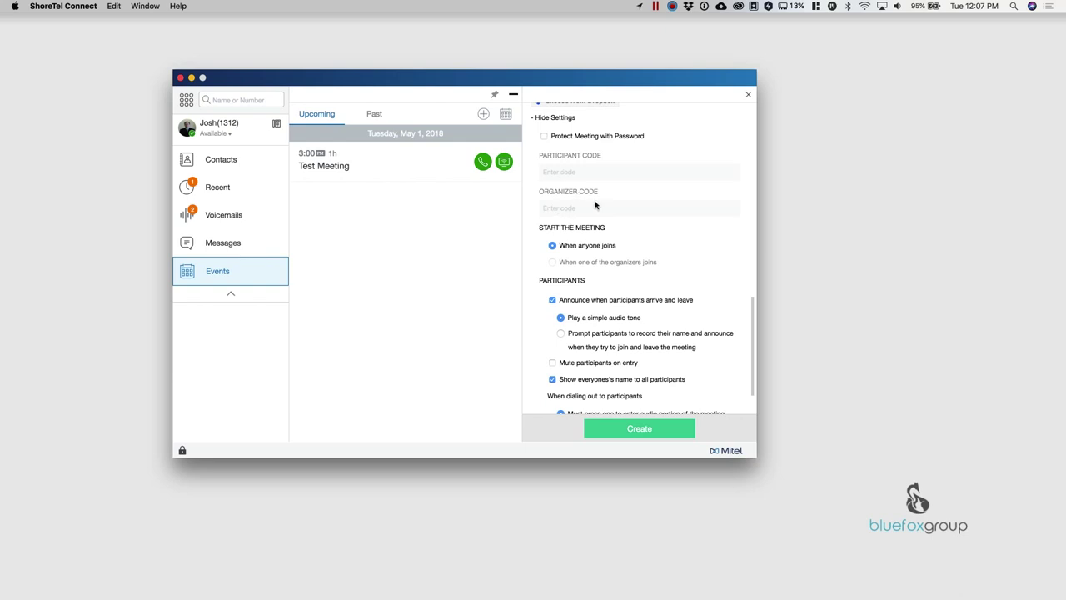
pyautogui.scroll(1, 597, 206)
pyautogui.click(544, 147)
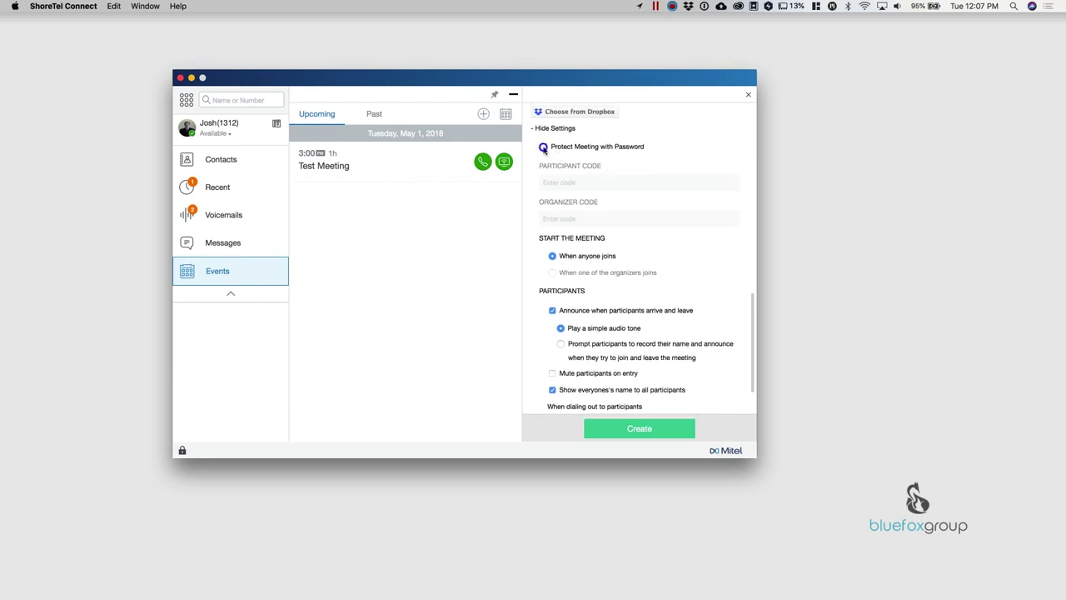
pyautogui.click(573, 183)
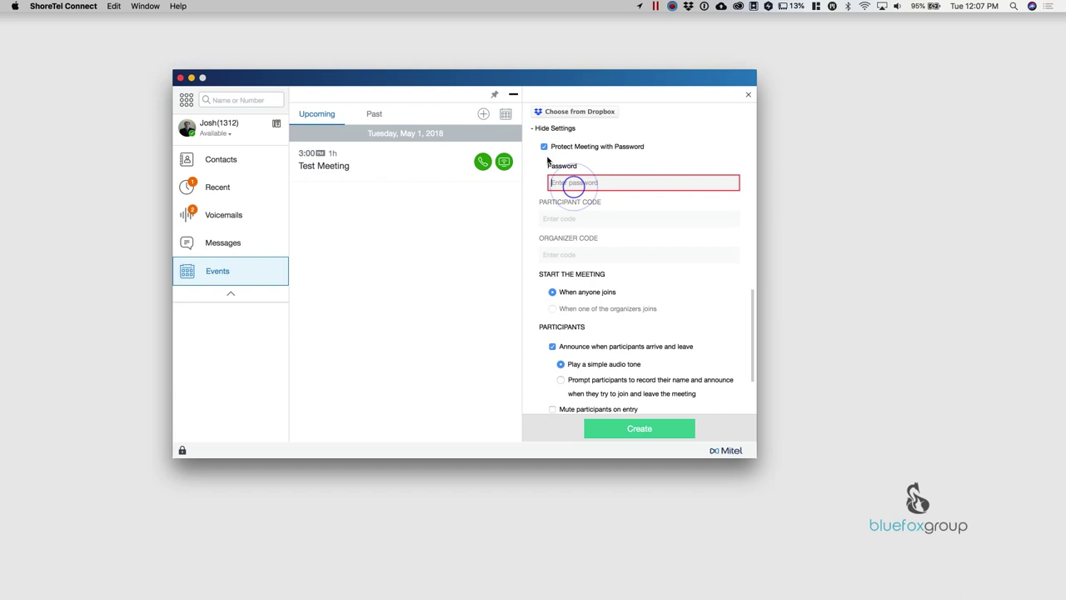
pyautogui.click(544, 146)
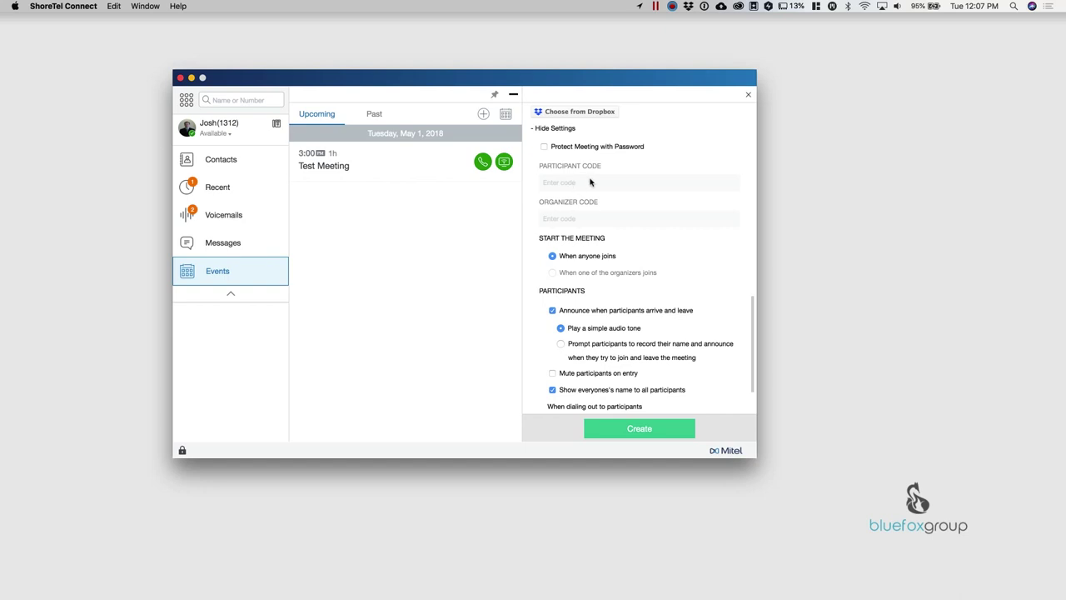
pyautogui.scroll(-2, 650, 287)
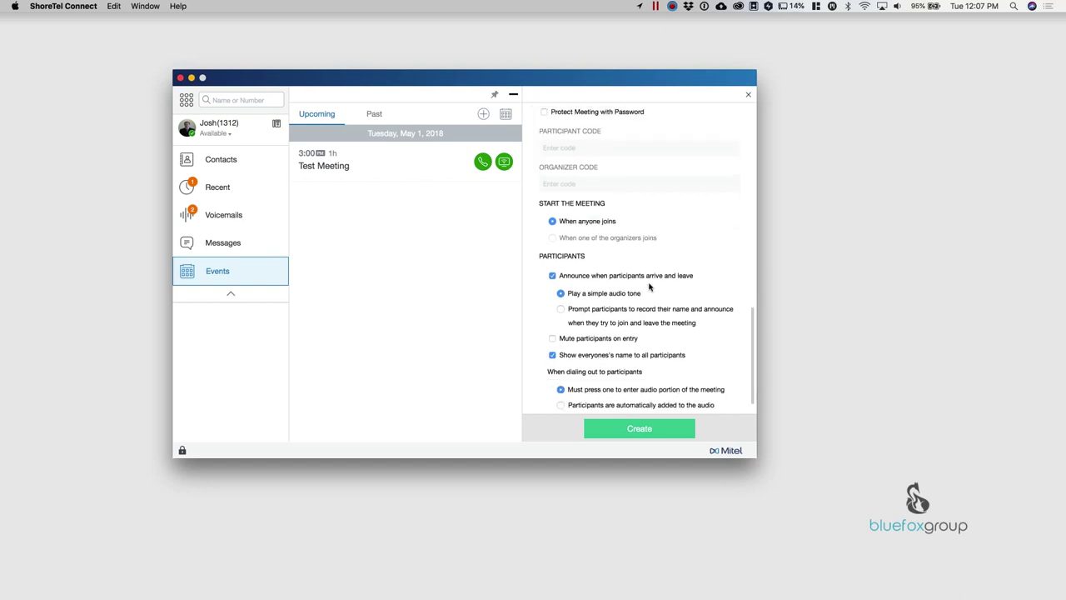
pyautogui.scroll(-1, 679, 288)
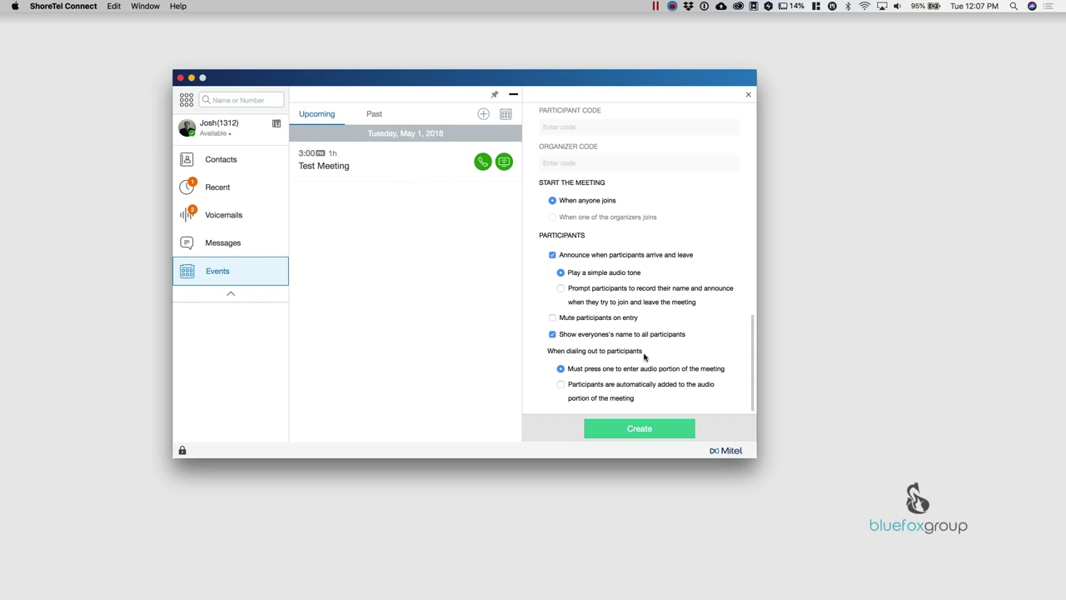
pyautogui.scroll(10, 667, 214)
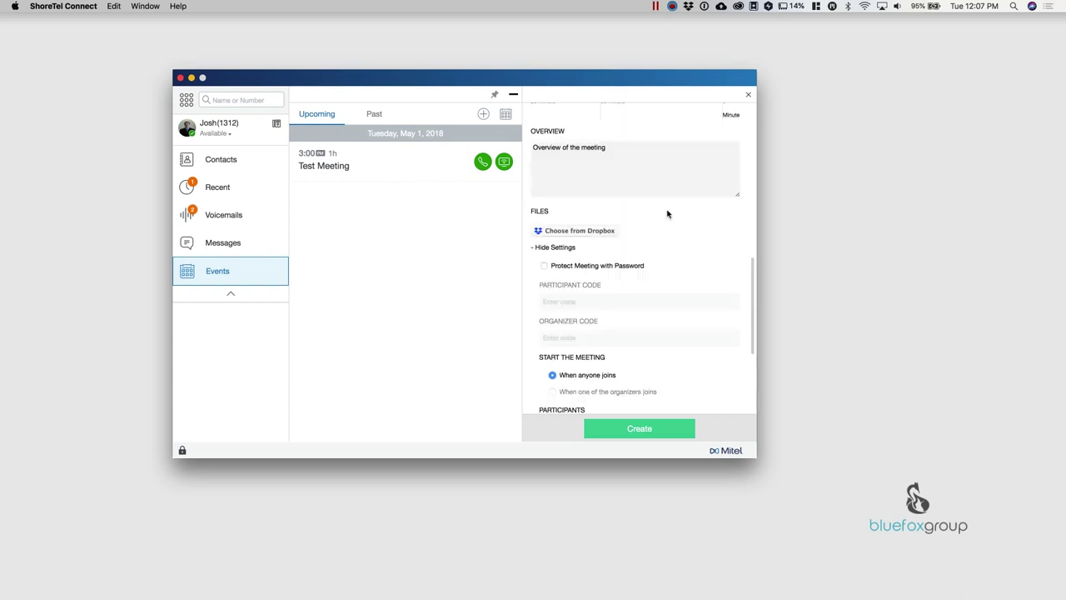
# - Move the start time to 12:09 PM after the failed create, then create the Test meeting
pyautogui.click(645, 431)
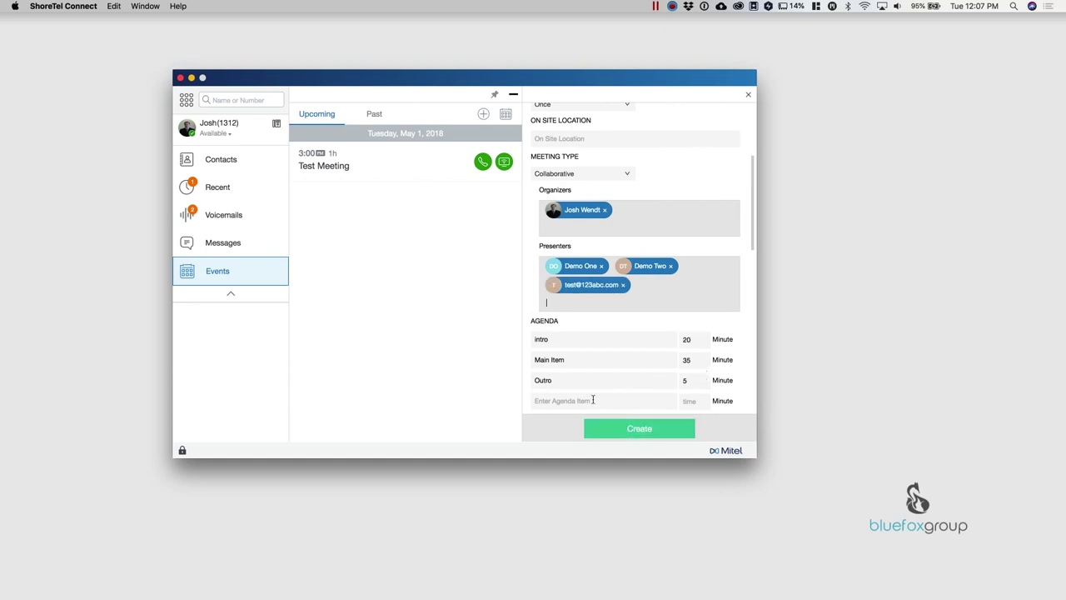
pyautogui.scroll(5, 670, 358)
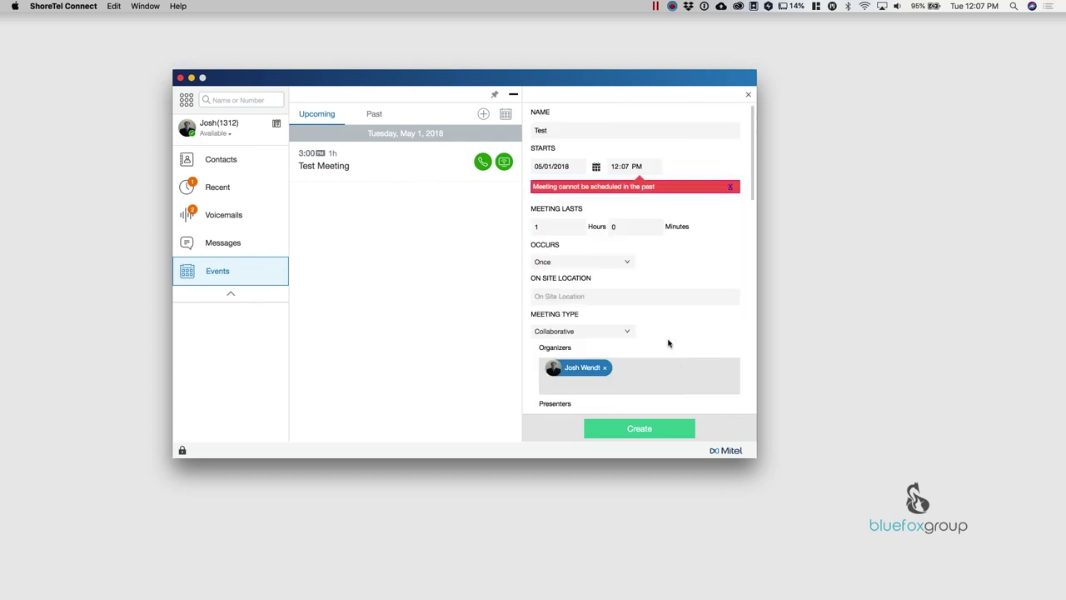
pyautogui.click(627, 167)
pyautogui.write('09')
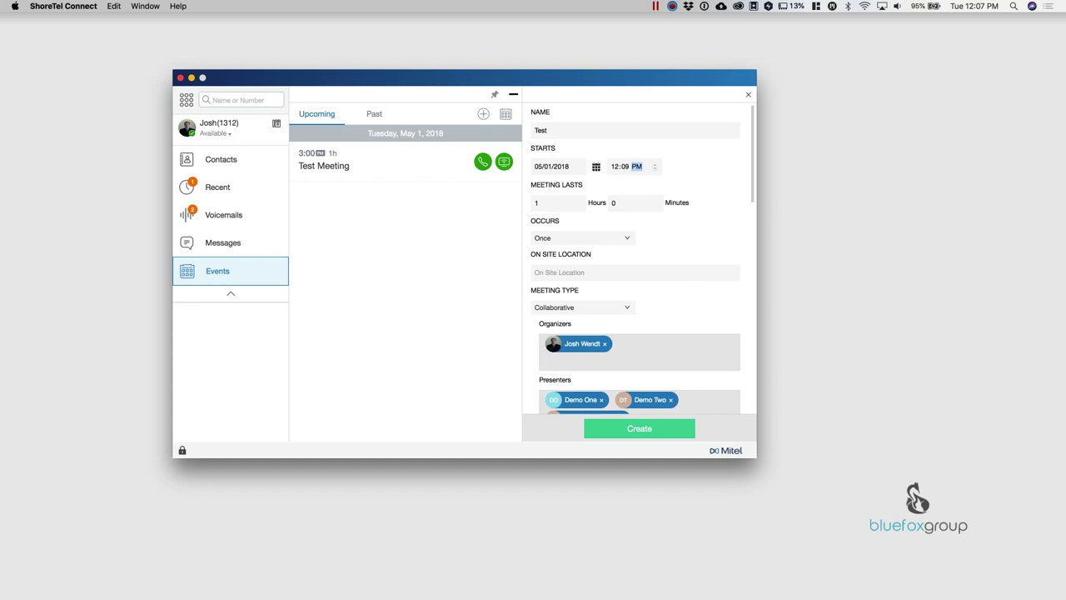
pyautogui.click(726, 214)
pyautogui.scroll(-10, 727, 238)
pyautogui.scroll(-6, 711, 287)
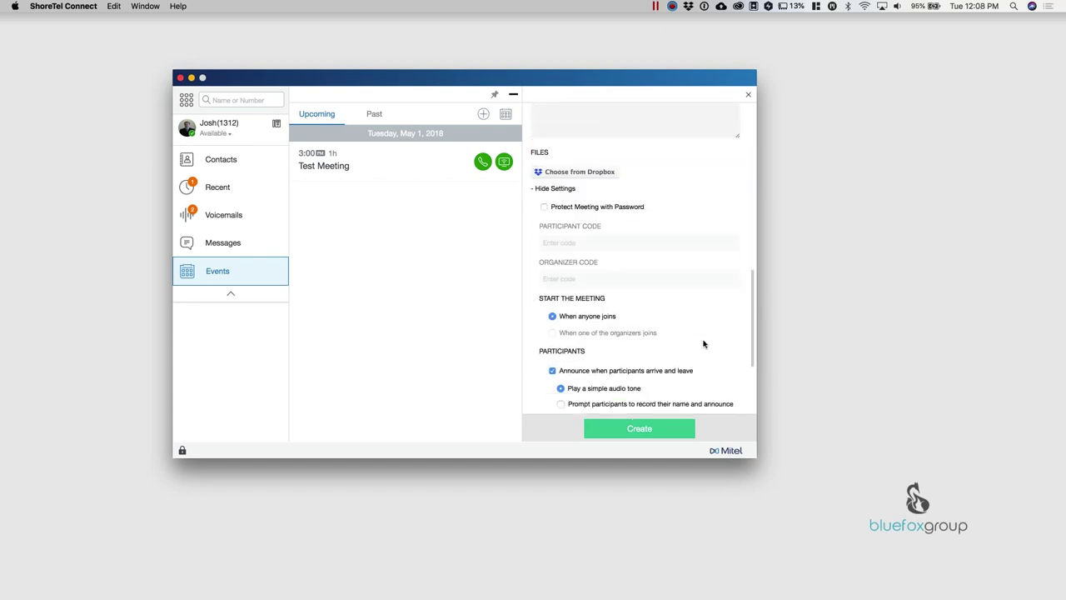
pyautogui.click(634, 431)
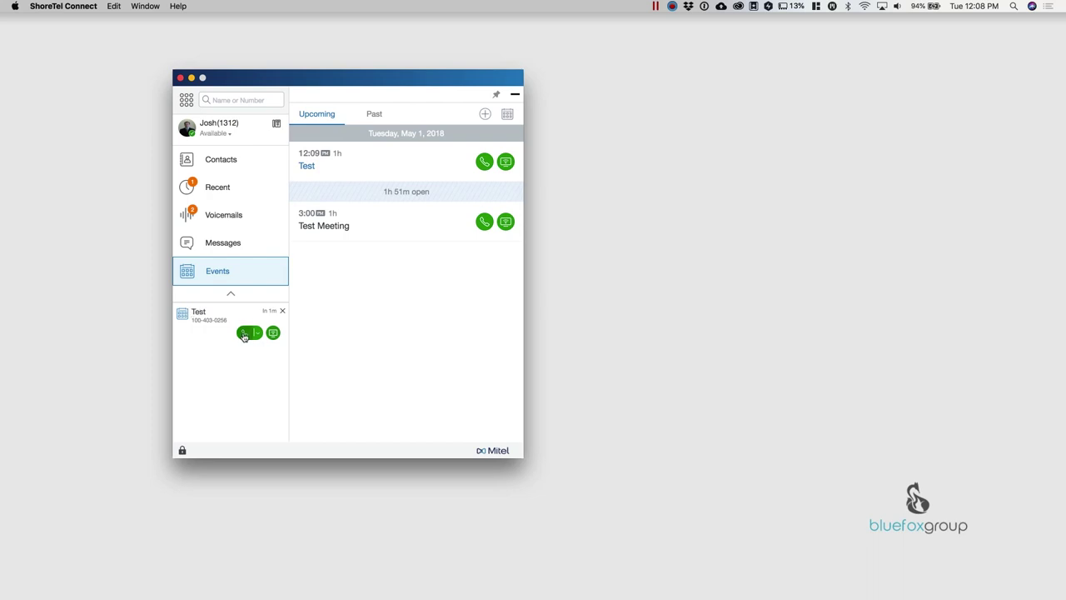
# - Join the Test meeting by phone from its reminder
pyautogui.click(244, 332)
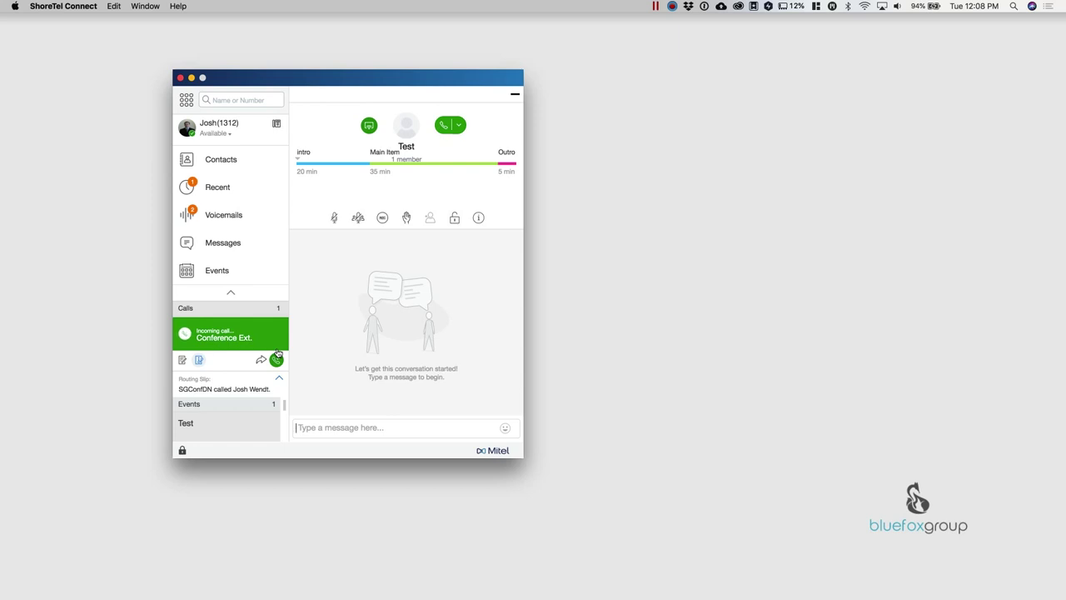
# - Answer and hang up the conference call, dismiss the ended and unreachable notices, and return to Events
pyautogui.click(276, 358)
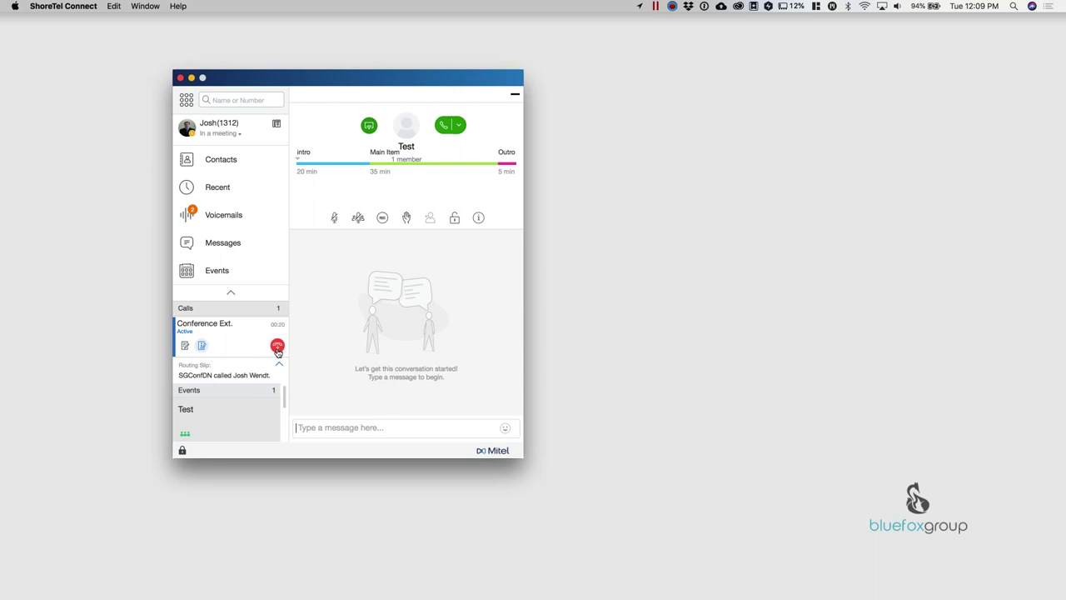
pyautogui.click(277, 346)
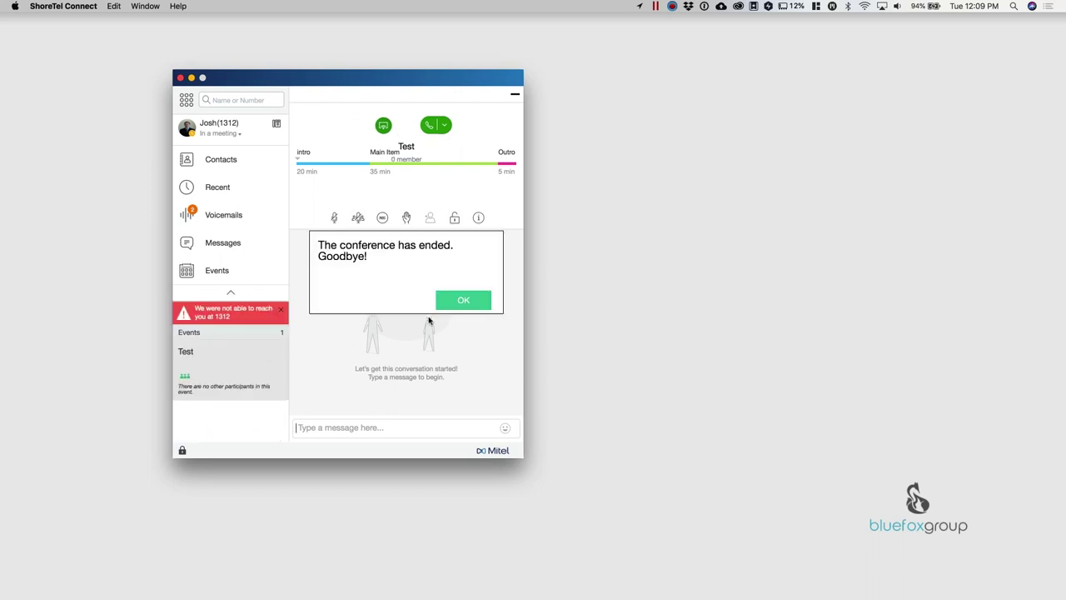
pyautogui.click(454, 301)
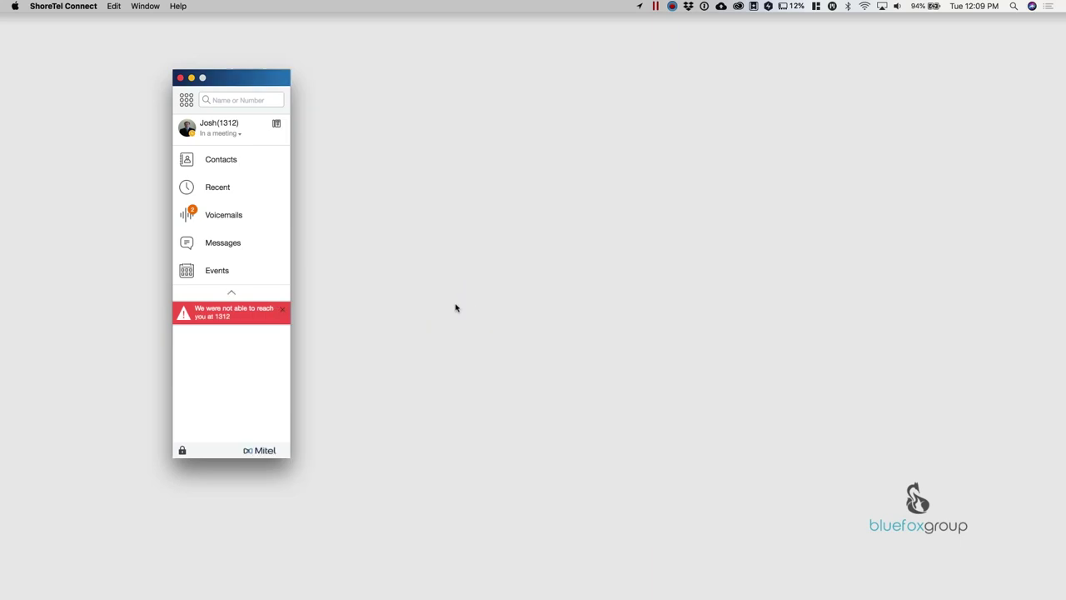
pyautogui.click(284, 313)
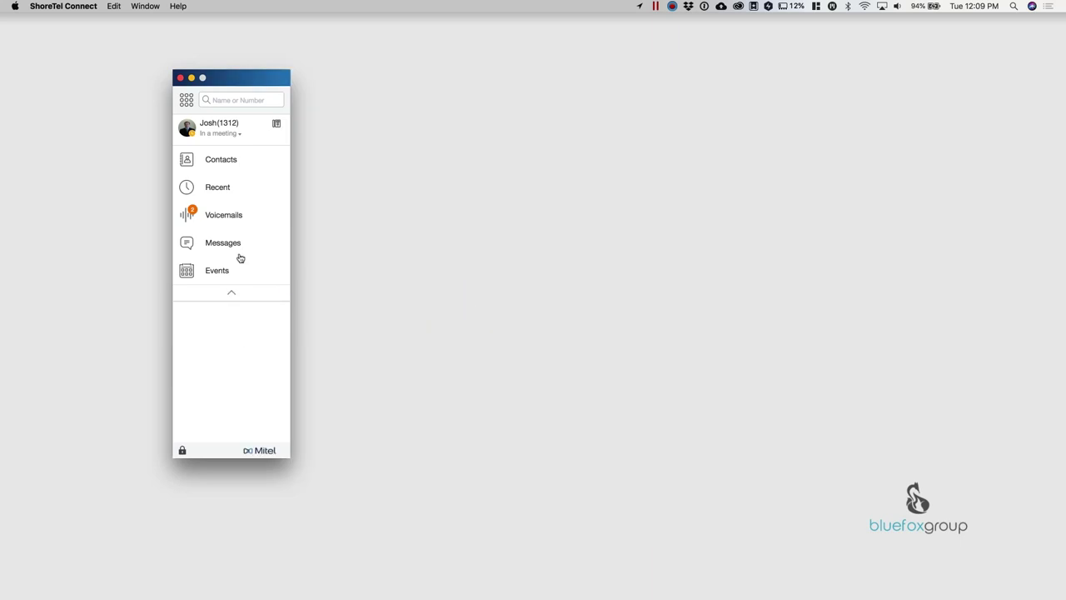
pyautogui.click(204, 260)
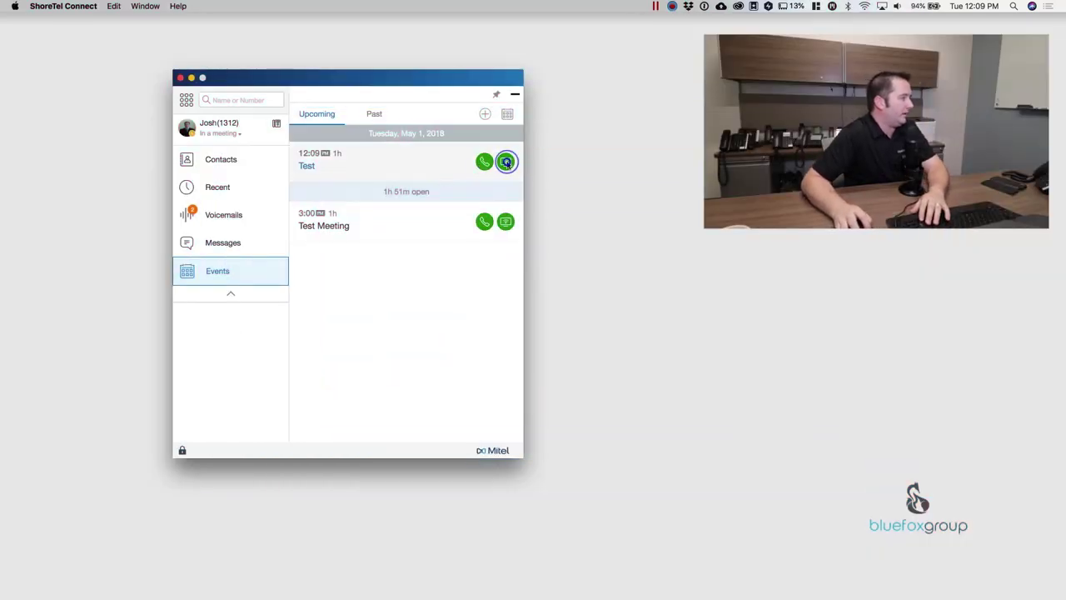
# - View the Test meeting's details from Events, then reopen its web conference
pyautogui.click(507, 162)
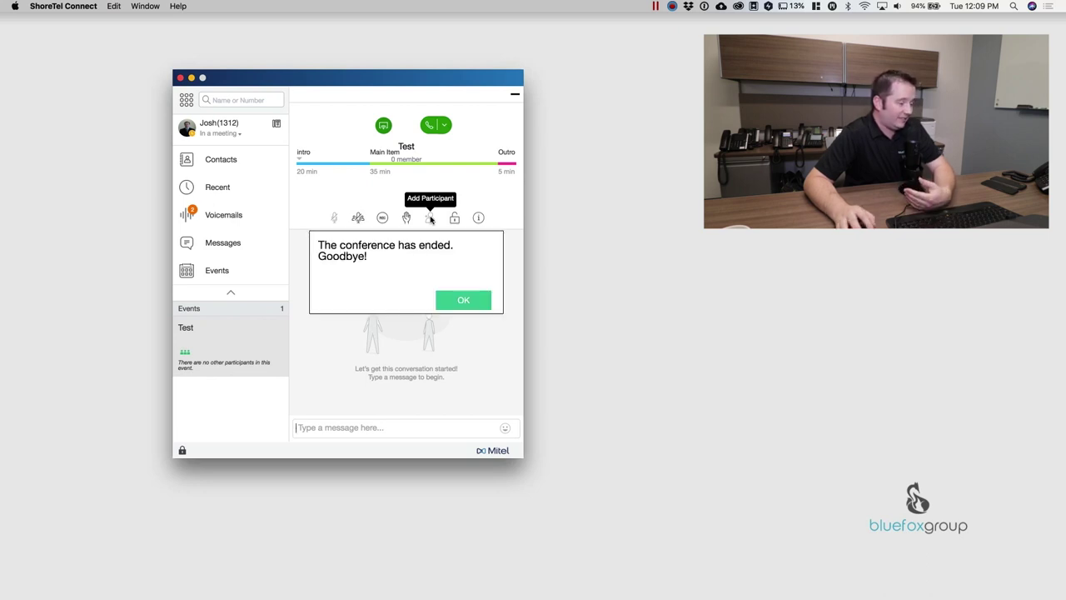
pyautogui.click(464, 300)
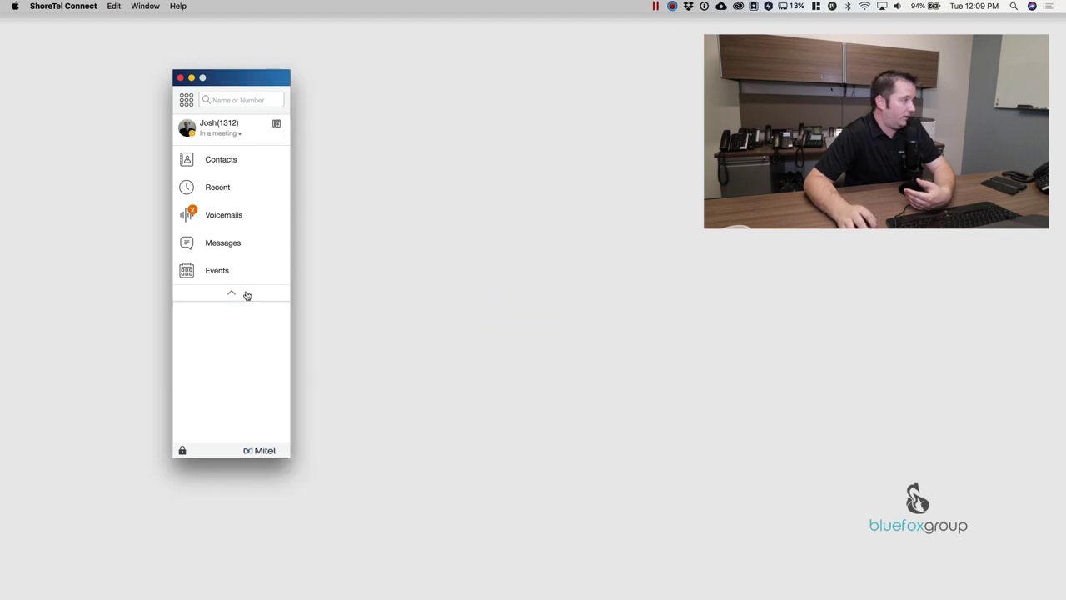
pyautogui.click(225, 270)
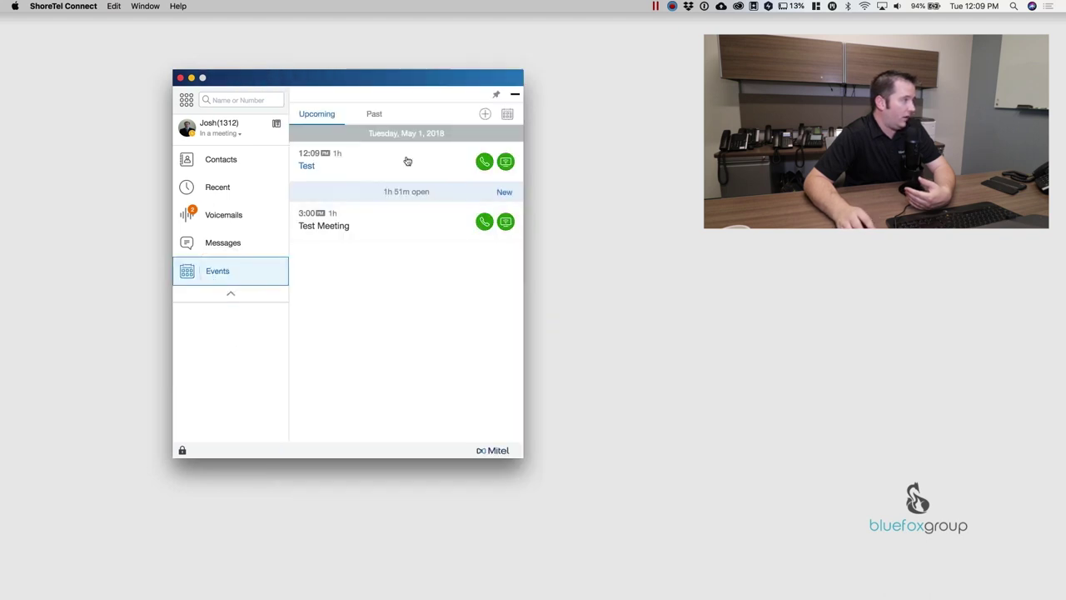
pyautogui.click(391, 158)
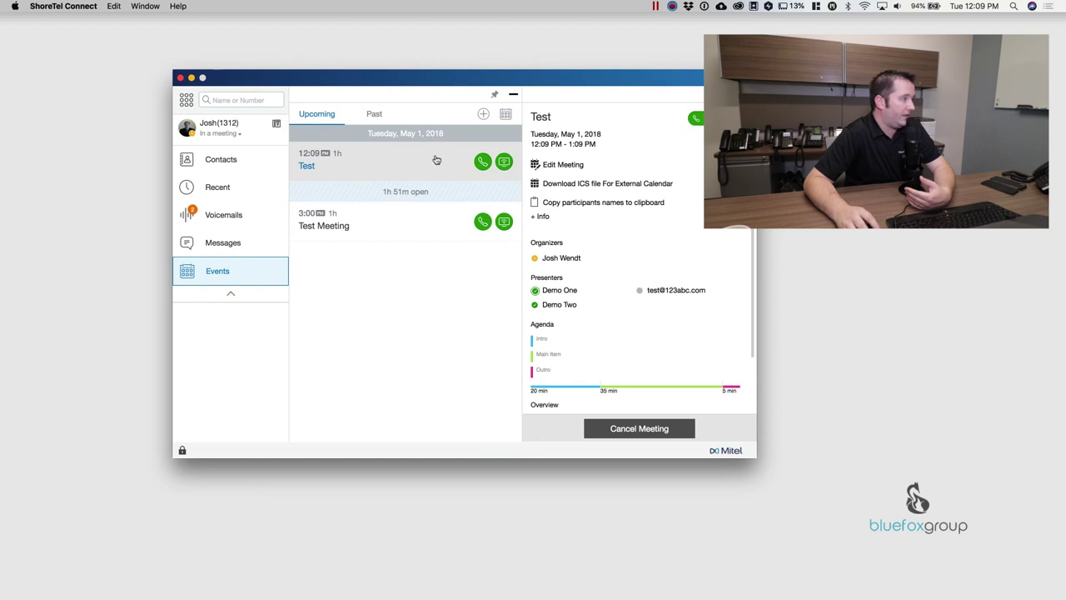
pyautogui.click(500, 161)
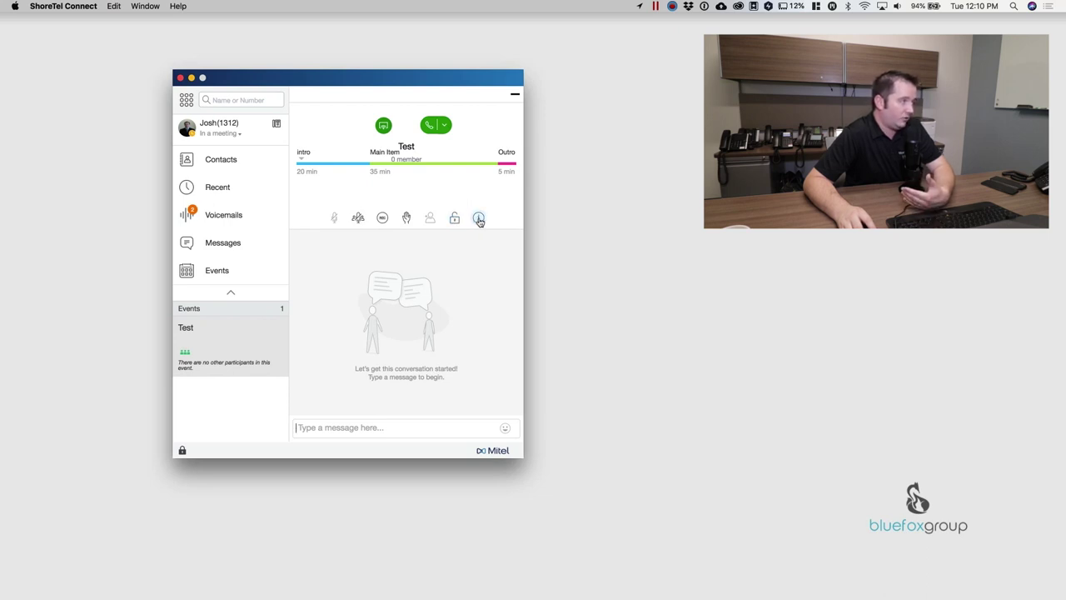
# - Copy the Test meeting's dial-in number, participant code and join link, then focus the chat box
pyautogui.click(479, 218)
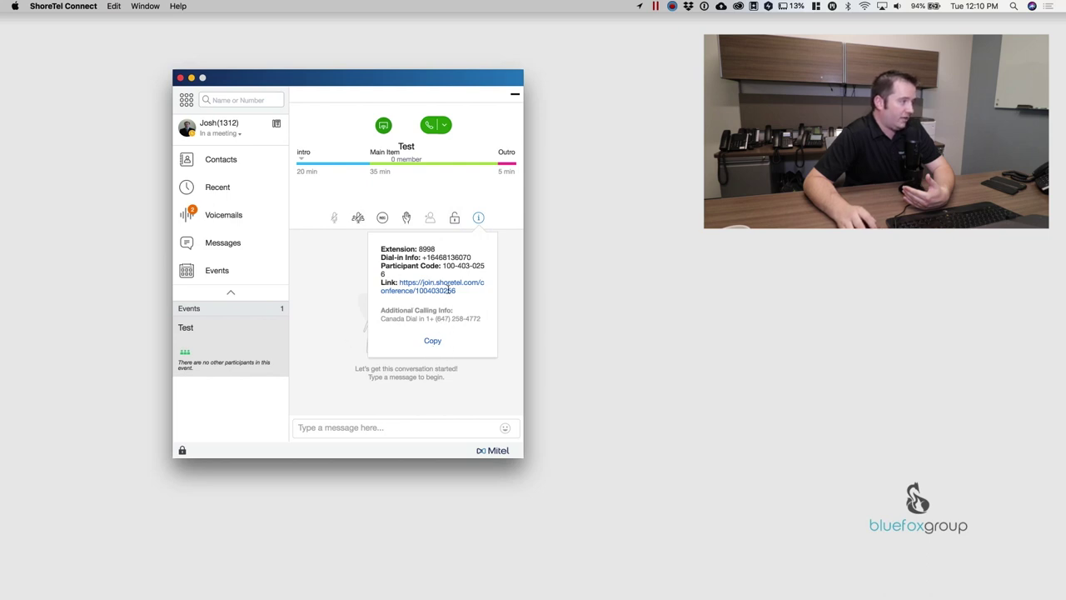
pyautogui.click(434, 342)
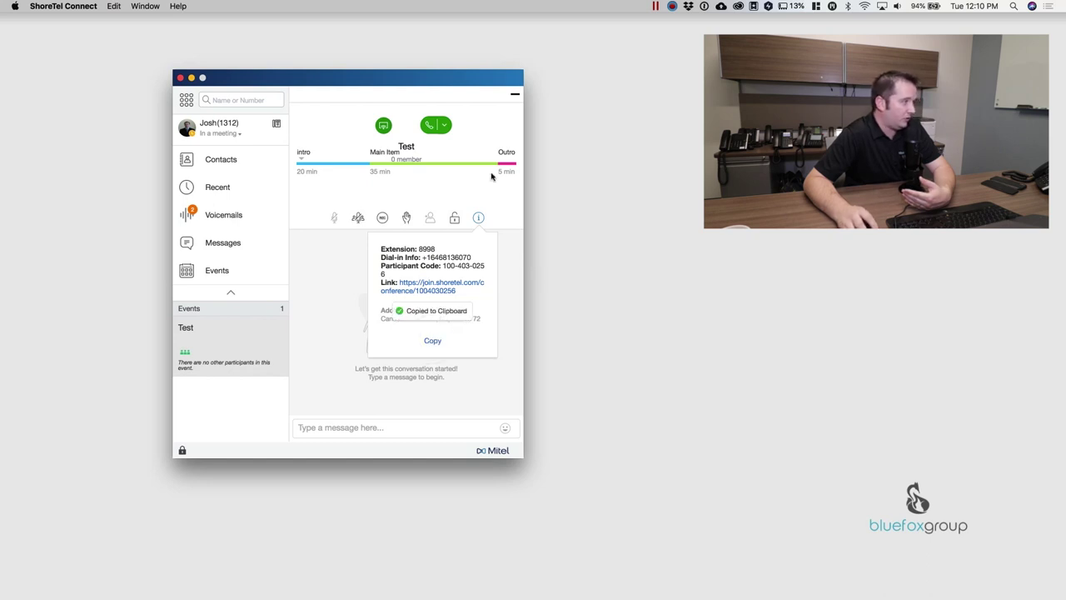
pyautogui.click(475, 359)
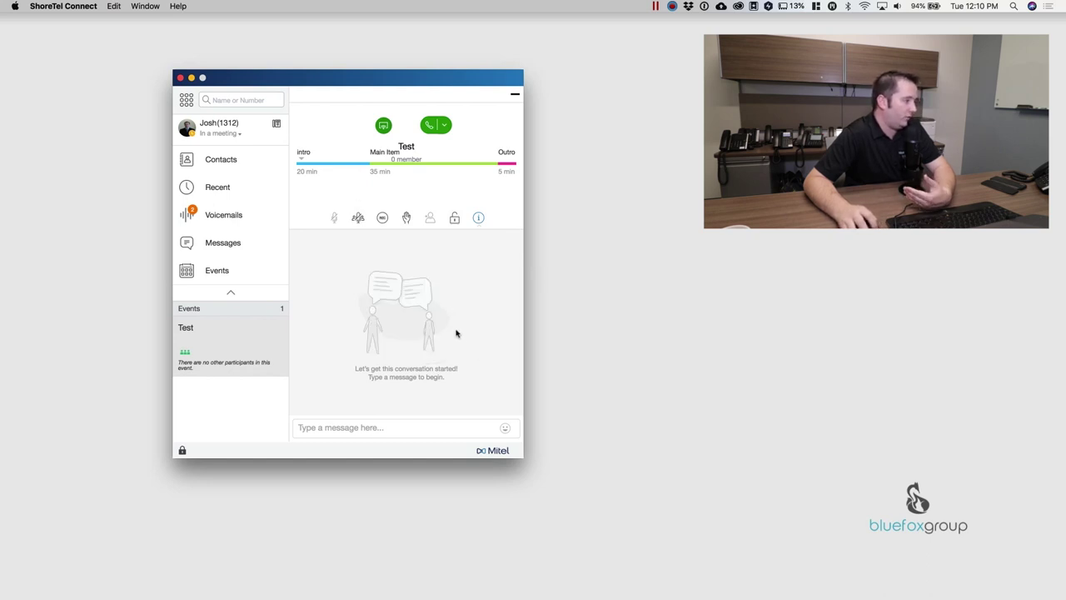
pyautogui.click(363, 428)
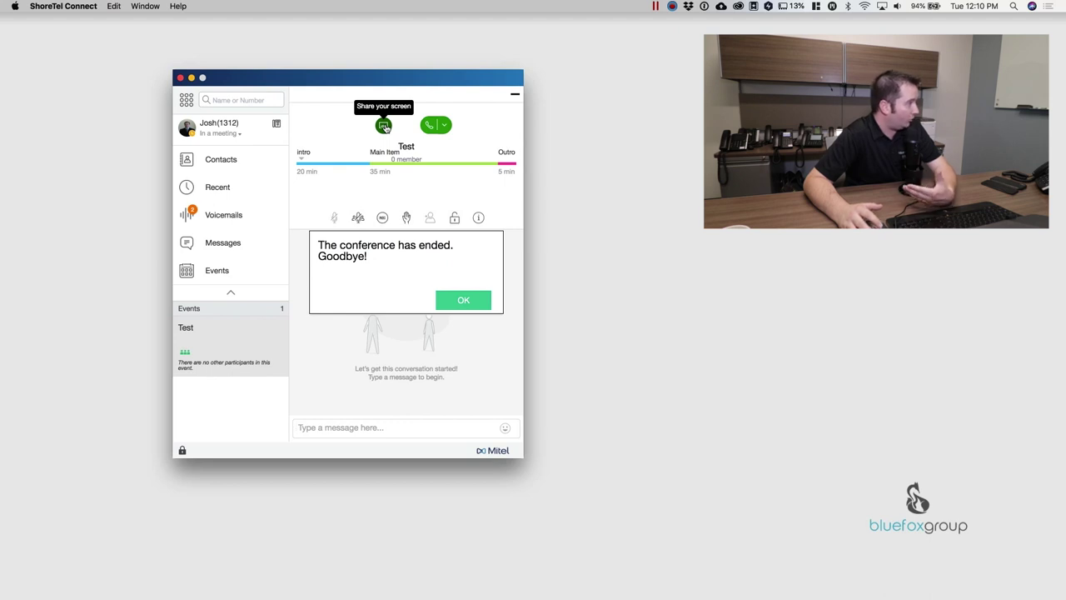
# - Enter a callback phone number in the Call me at field, then dismiss the prompt
pyautogui.click(505, 128)
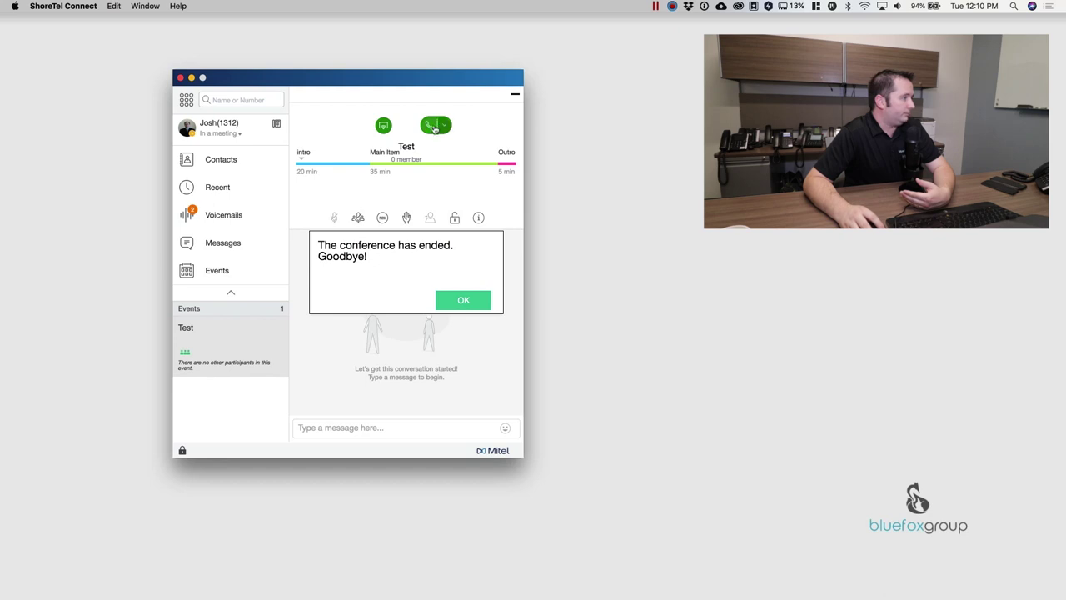
pyautogui.click(445, 125)
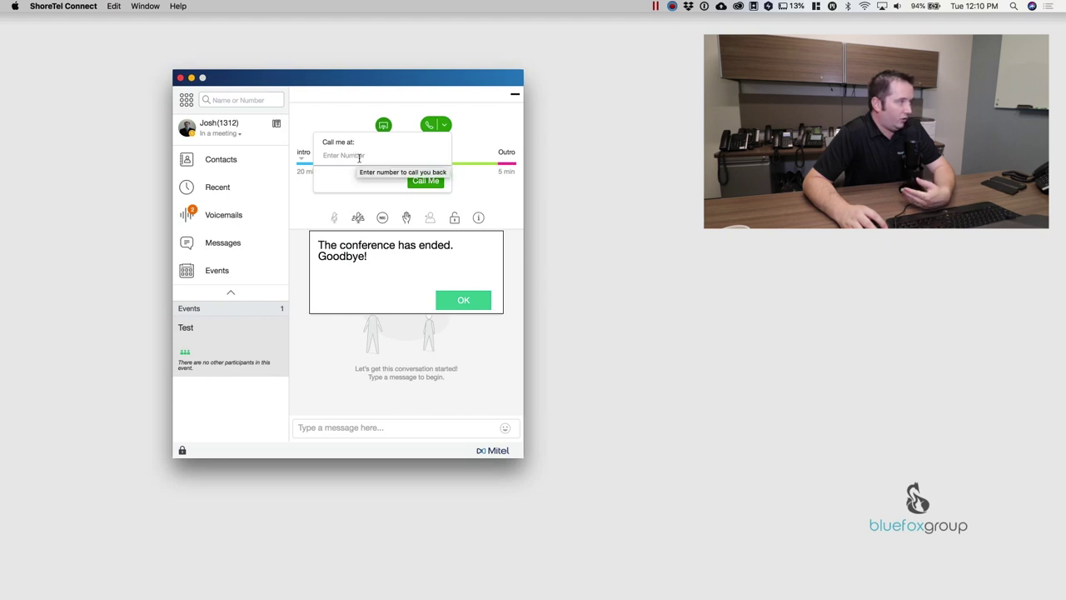
pyautogui.click(327, 156)
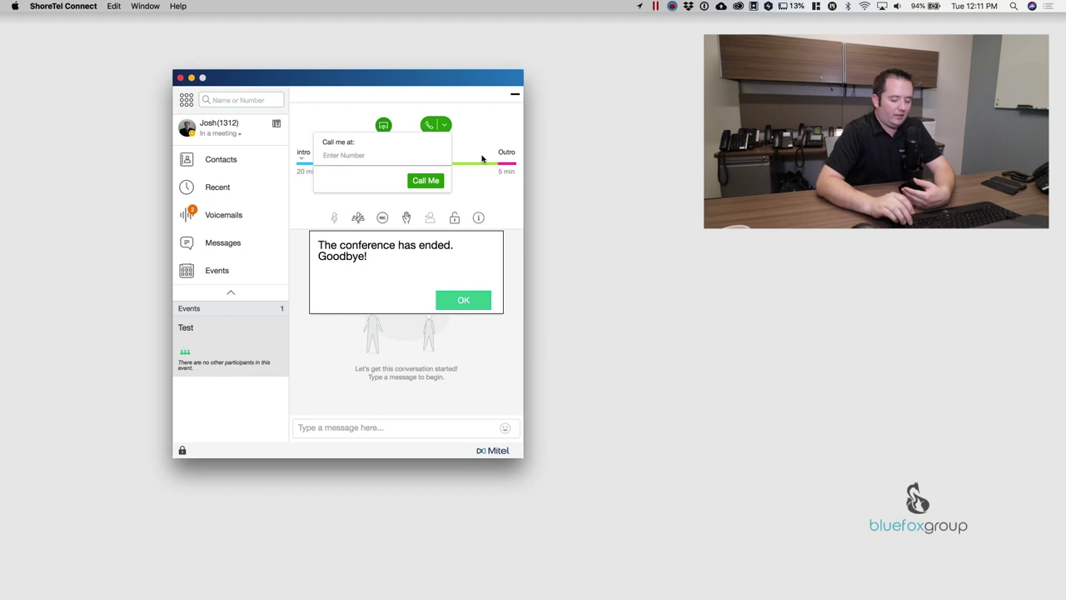
pyautogui.write('5555555555')
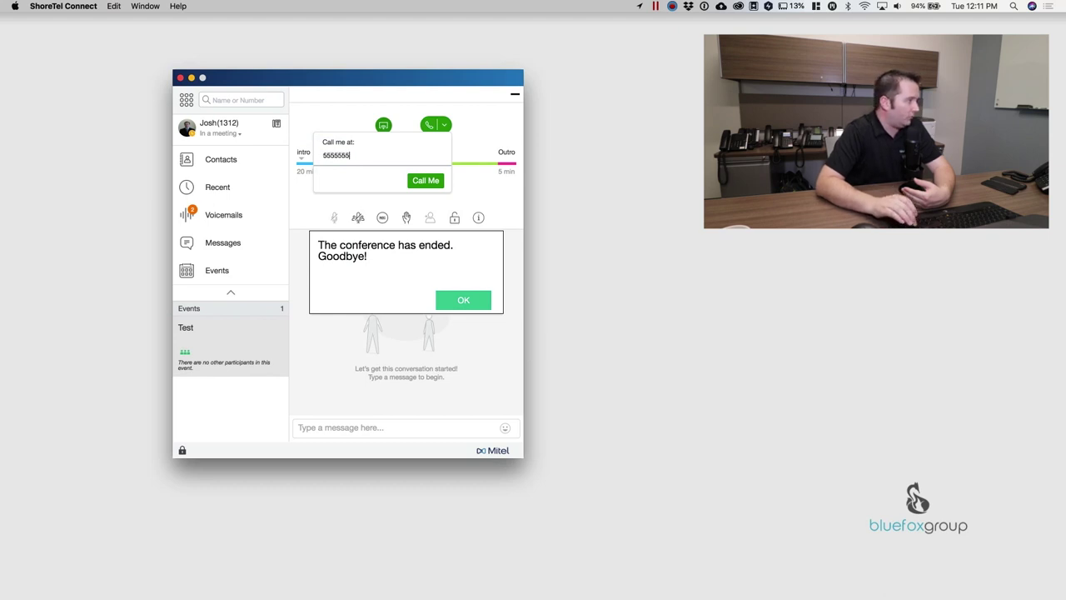
pyautogui.click(479, 131)
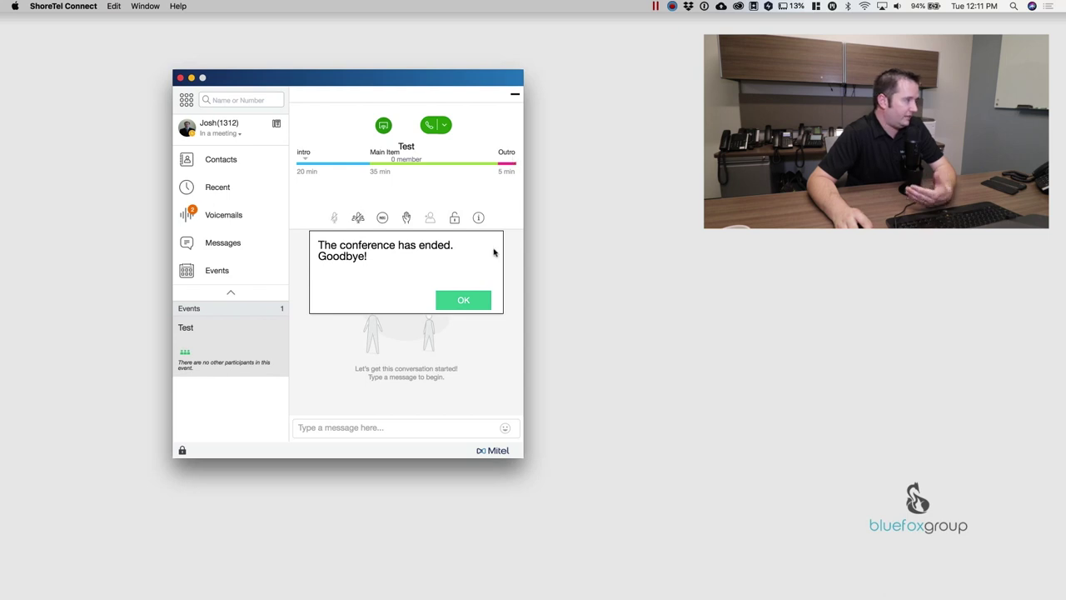
# - Dismiss the conference-ended notice and copy Test Meeting's participant names from Events
pyautogui.click(465, 300)
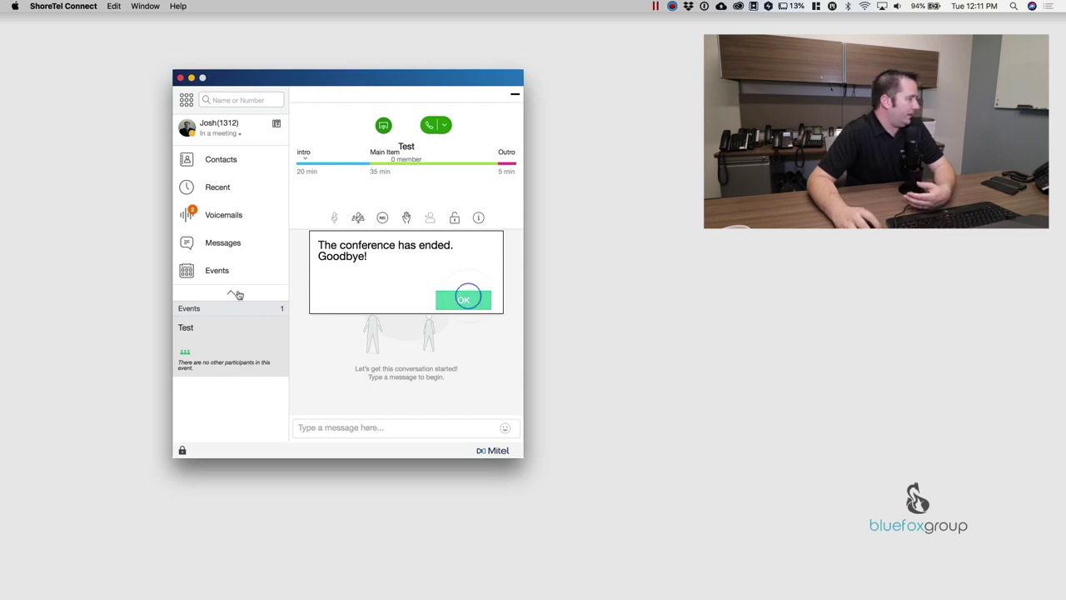
pyautogui.click(221, 271)
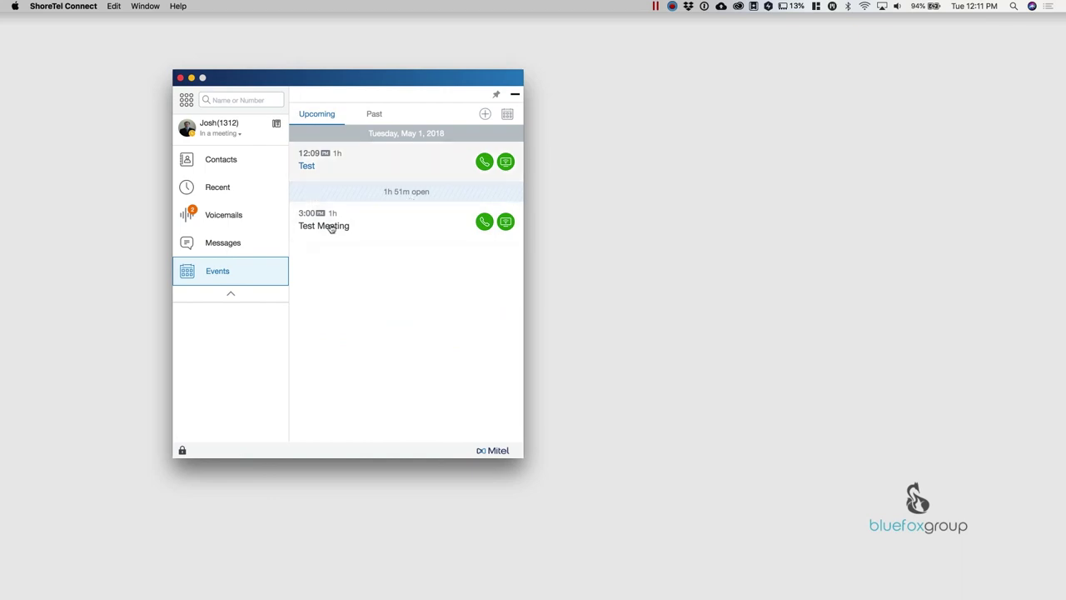
pyautogui.click(335, 226)
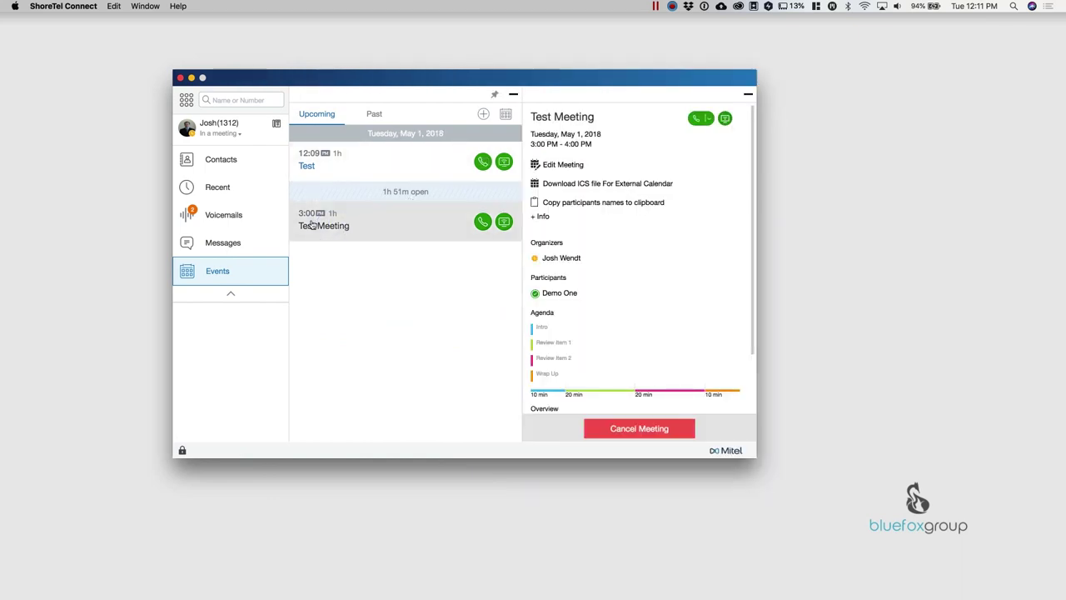
pyautogui.click(576, 204)
pyautogui.click(615, 203)
pyautogui.click(617, 230)
# - Check the Past events list, then return to Upcoming events
pyautogui.moveTo(410, 197)
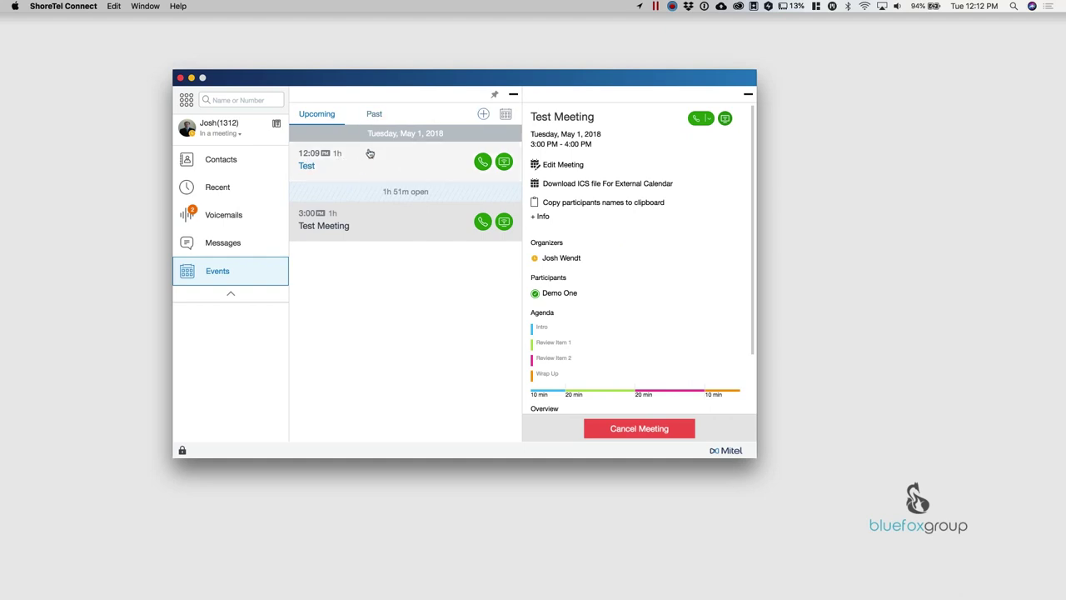
pyautogui.click(374, 114)
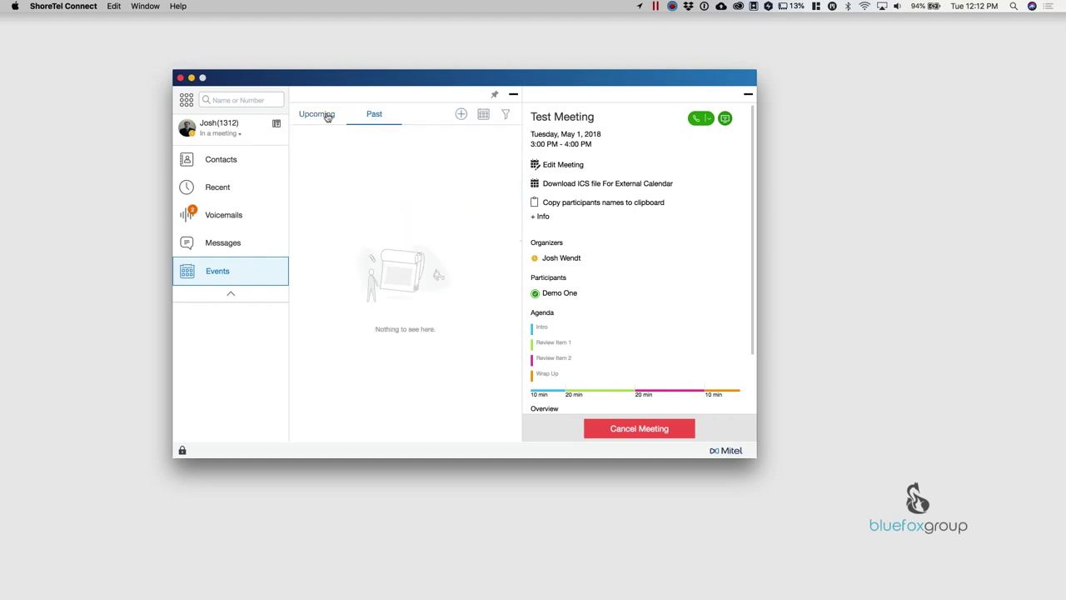
pyautogui.click(328, 117)
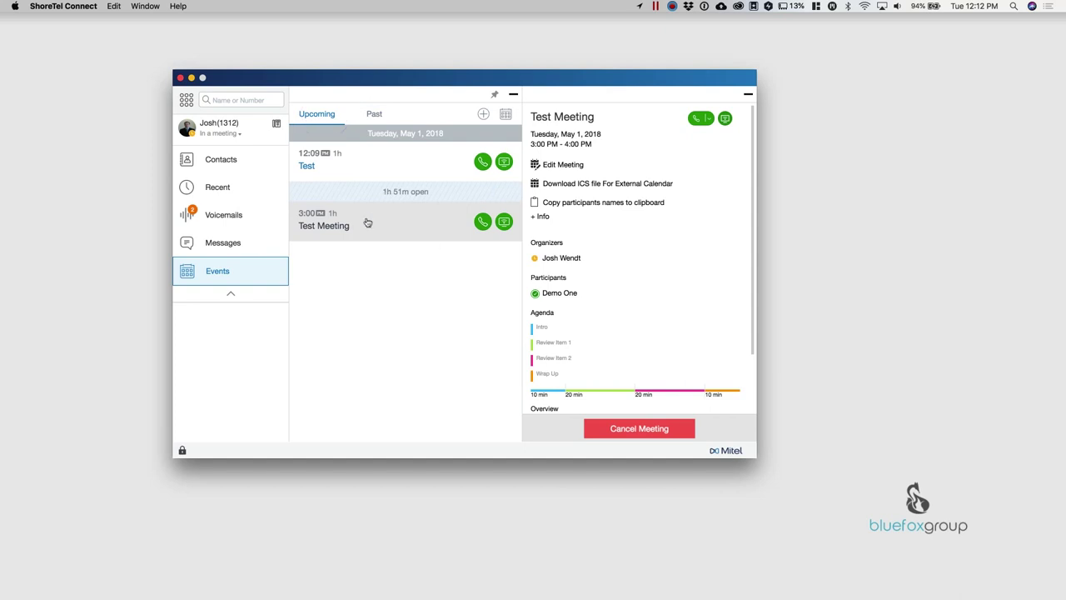
pyautogui.moveTo(498, 192)
pyautogui.moveTo(395, 198)
# - Start a new 'open time' meeting in the open slot, 0 hours 15 minutes, Presentation type
pyautogui.click(502, 193)
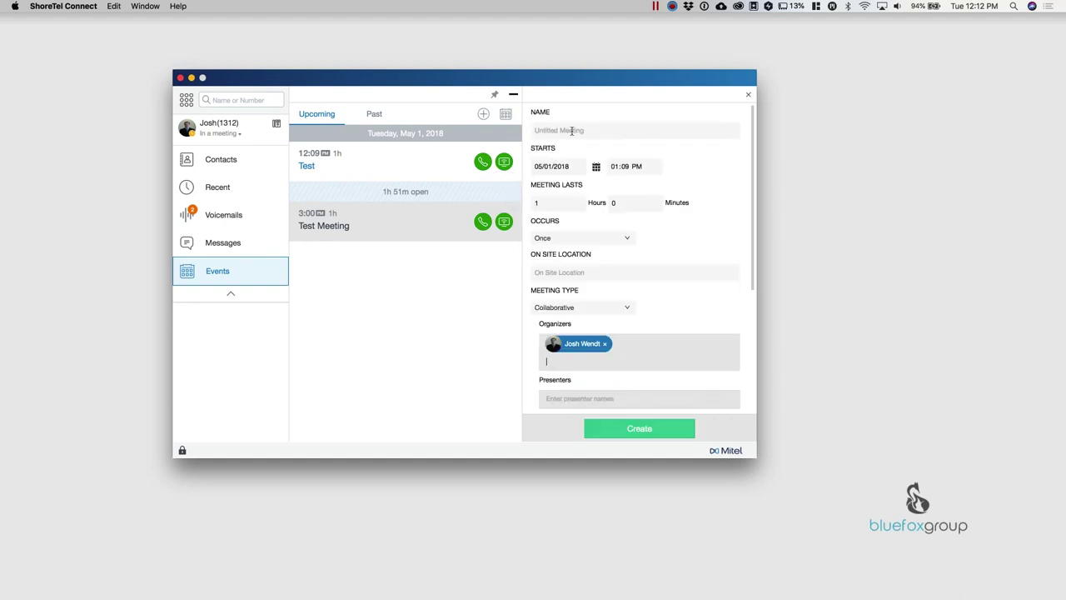
pyautogui.click(572, 131)
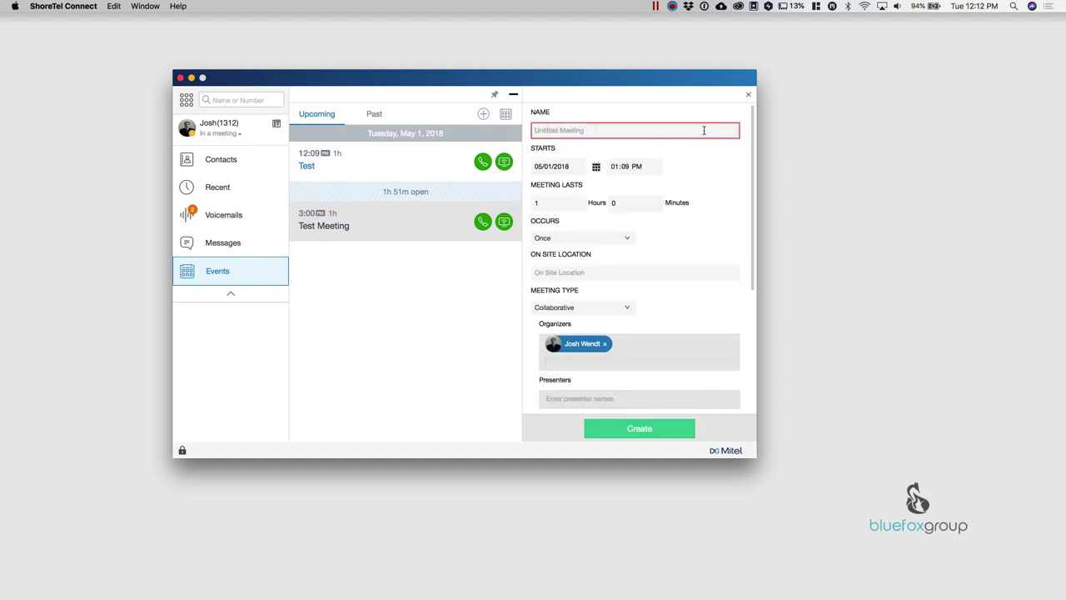
pyautogui.write('open time')
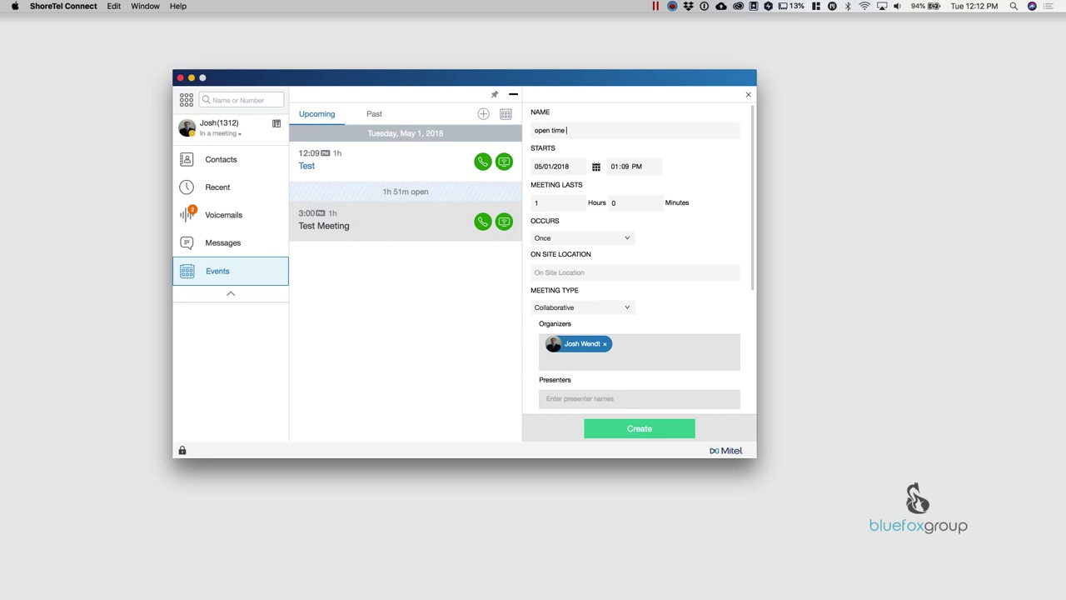
pyautogui.press('Tab')
pyautogui.scroll(-3, 668, 246)
pyautogui.scroll(2, 650, 208)
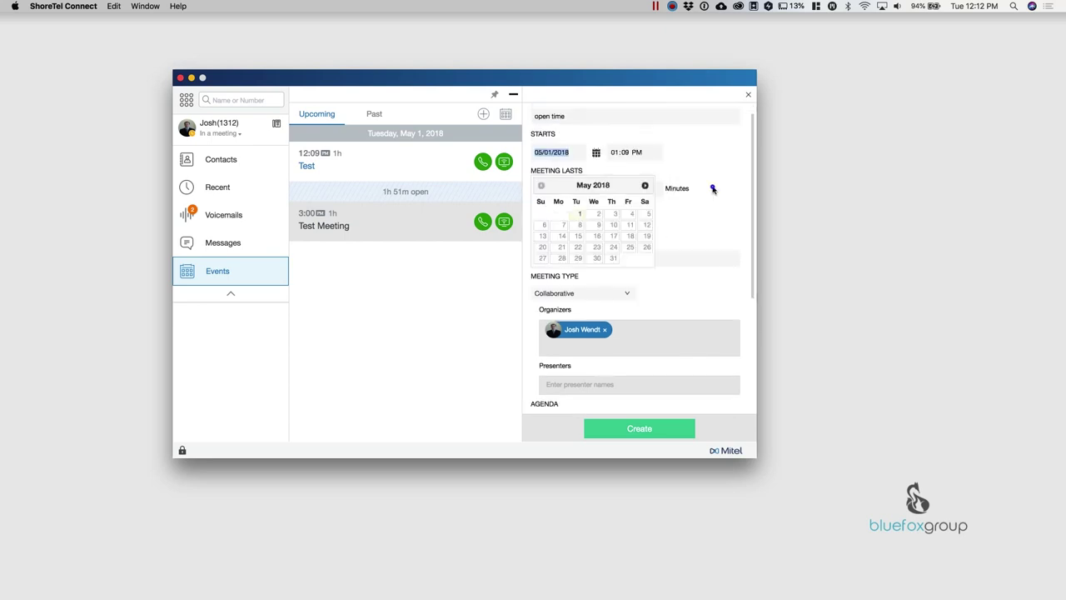
pyautogui.click(709, 191)
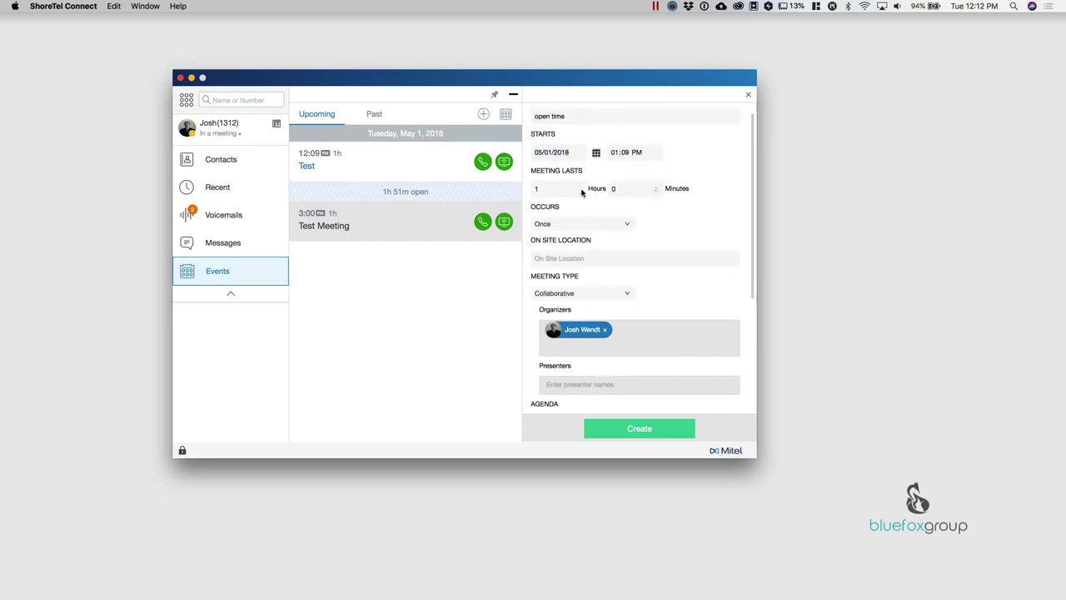
pyautogui.click(578, 193)
pyautogui.scroll(-1, 641, 348)
pyautogui.click(621, 279)
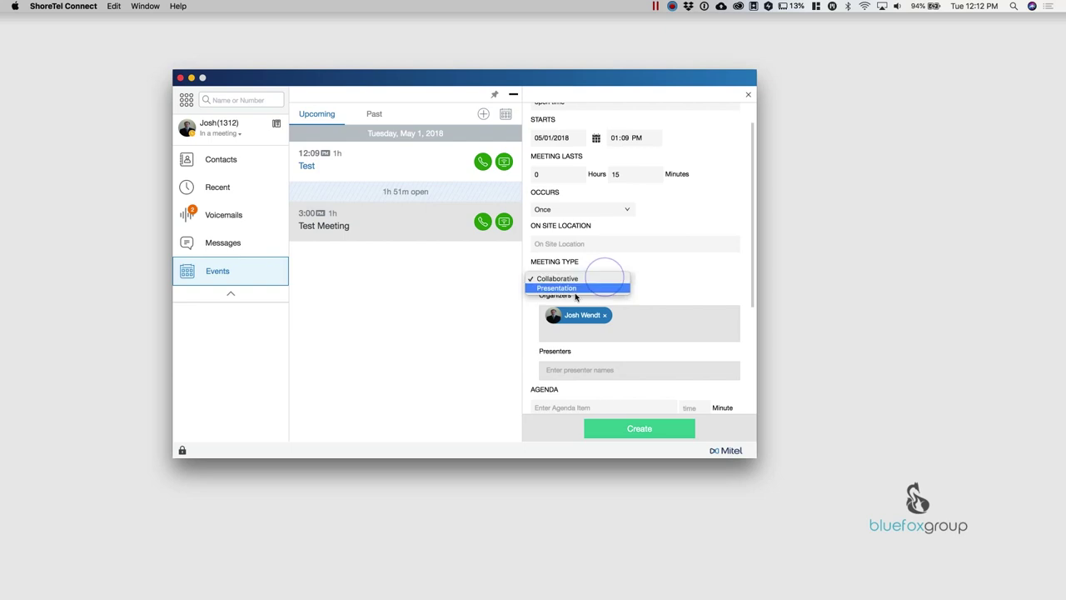
pyautogui.click(569, 288)
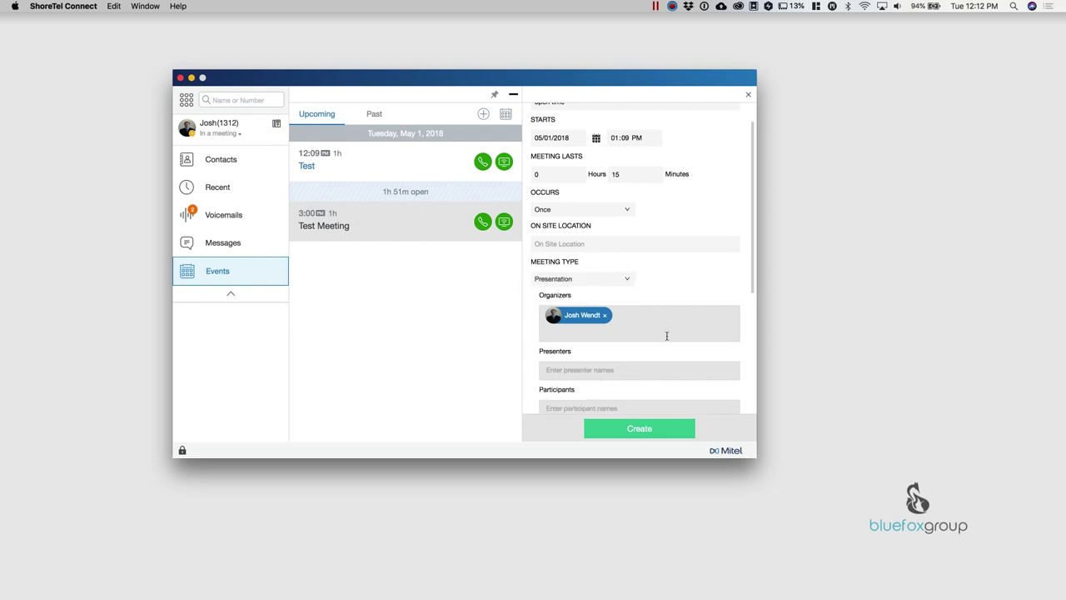
# - Add the organiser as presenter and Demo One, Demo Two, Demo Three as participants
pyautogui.scroll(-4, 666, 336)
pyautogui.click(576, 293)
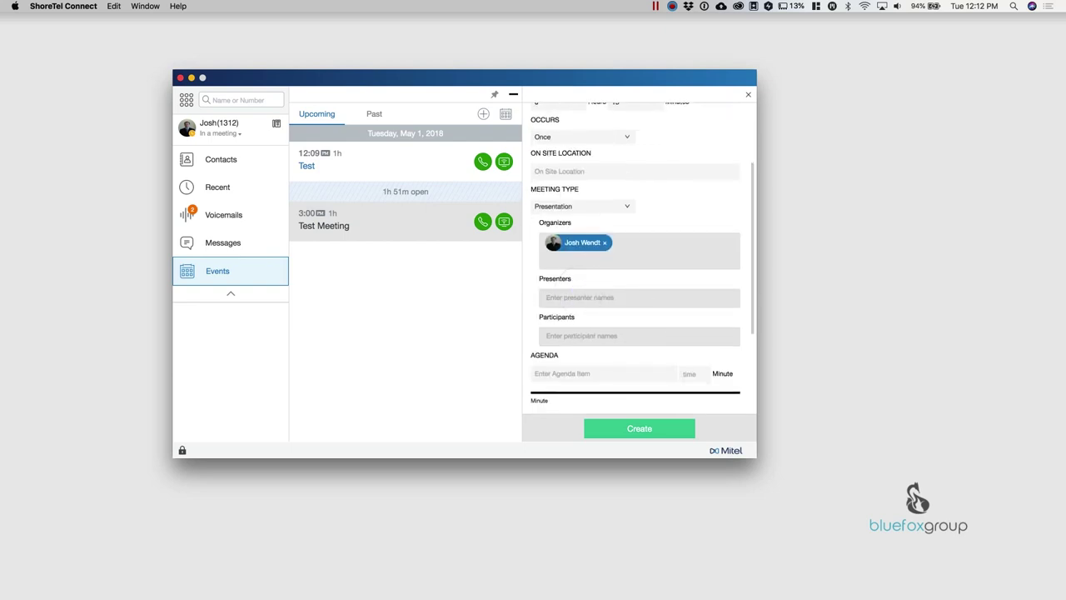
pyautogui.write('josh')
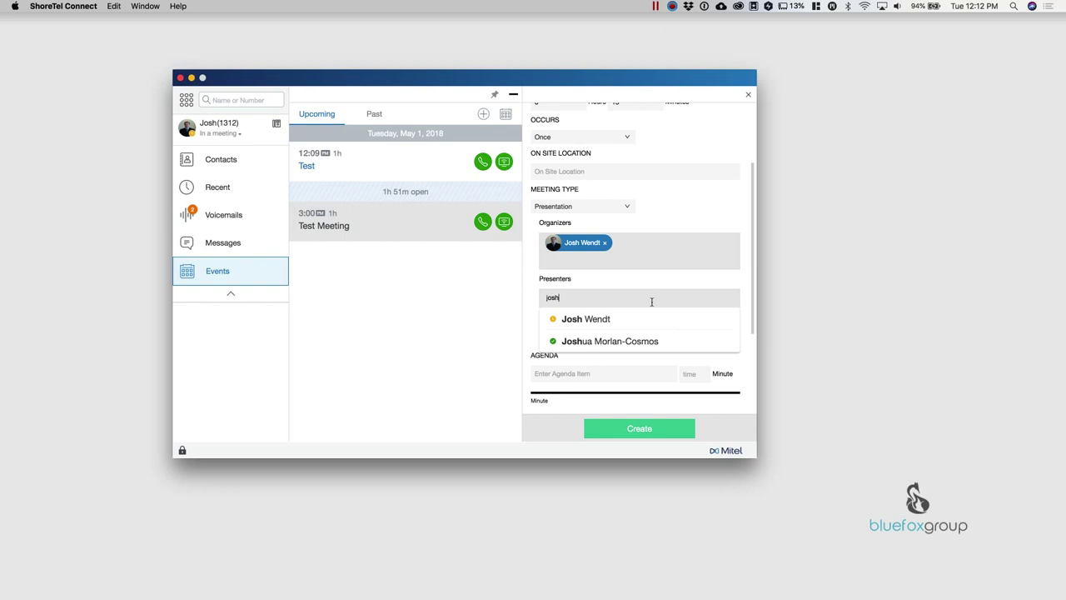
pyautogui.click(593, 319)
pyautogui.click(593, 356)
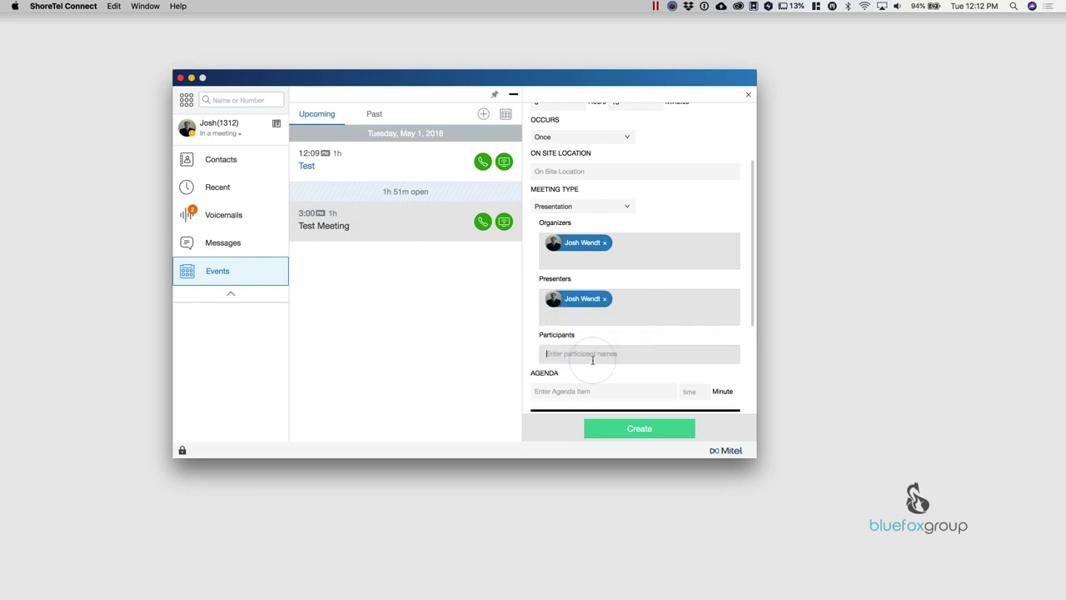
pyautogui.write('demo')
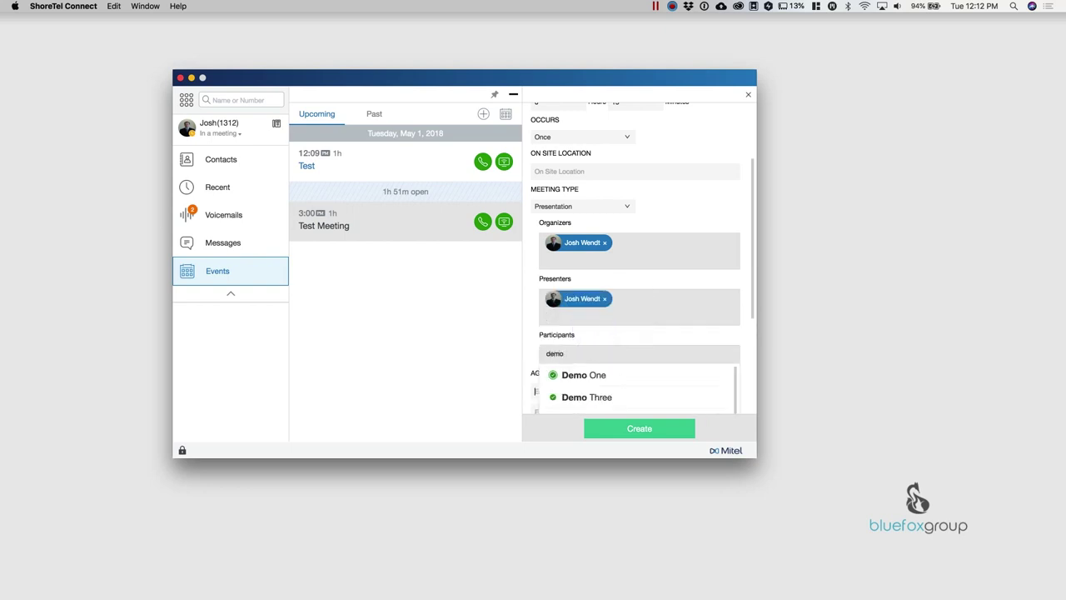
pyautogui.click(583, 374)
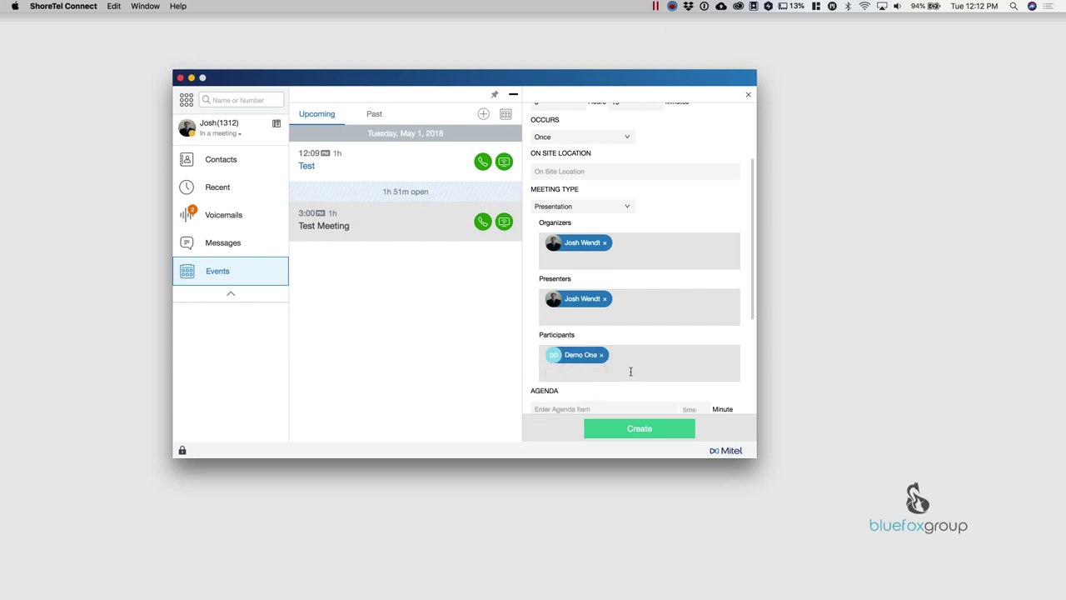
pyautogui.click(608, 392)
pyautogui.click(609, 373)
pyautogui.click(595, 392)
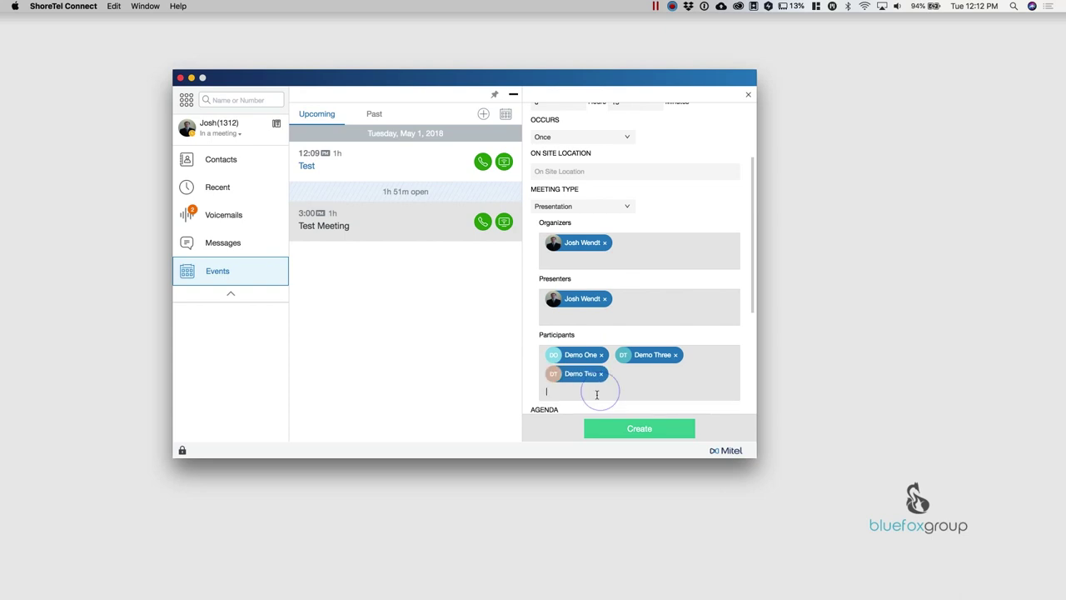
pyautogui.scroll(-3, 593, 367)
pyautogui.scroll(6, 618, 318)
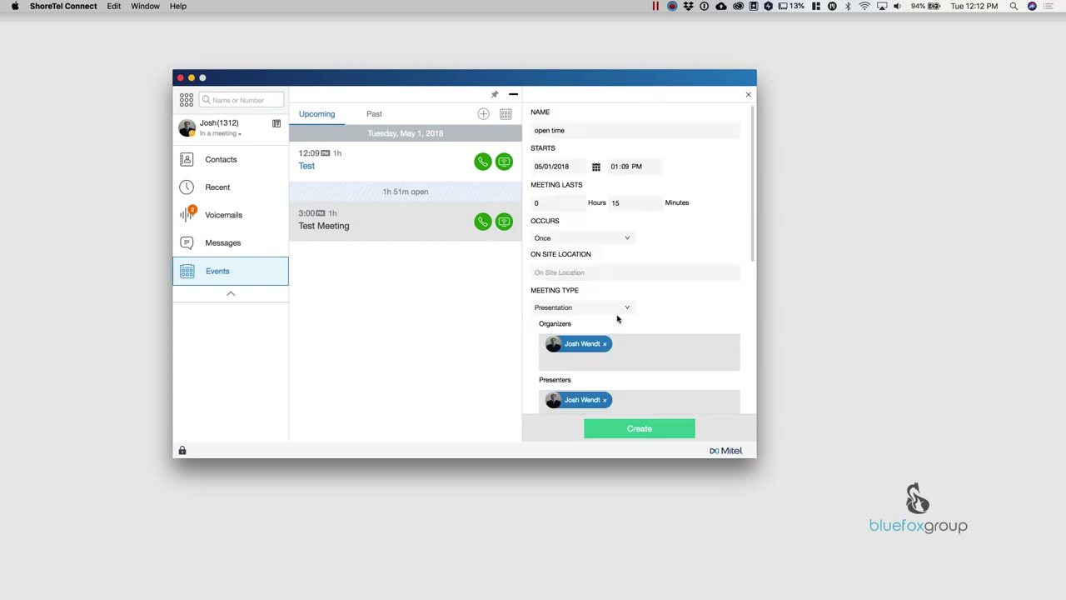
pyautogui.scroll(-8, 653, 250)
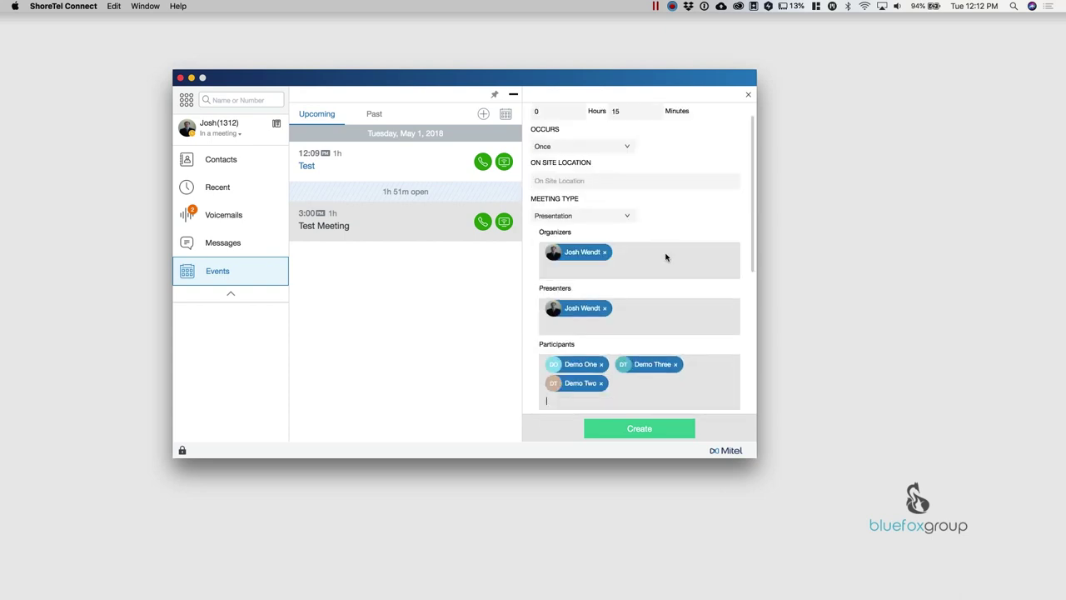
# - Add a 15-minute 'Presentation' agenda item
pyautogui.click(549, 240)
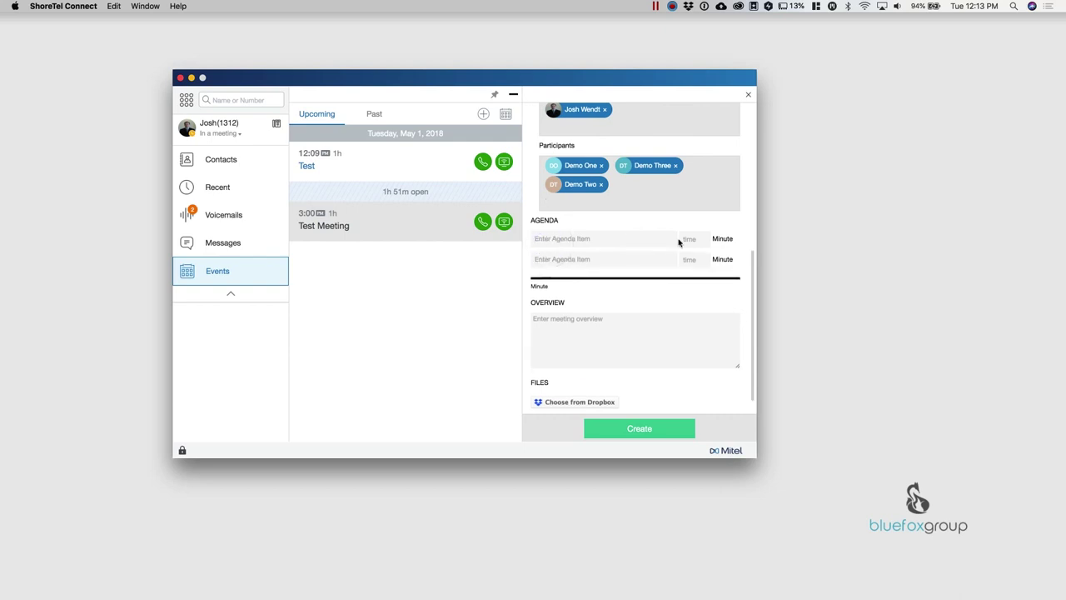
pyautogui.write('Presentat')
pyautogui.write('ion')
pyautogui.press('Tab')
pyautogui.write('15')
pyautogui.press('Tab')
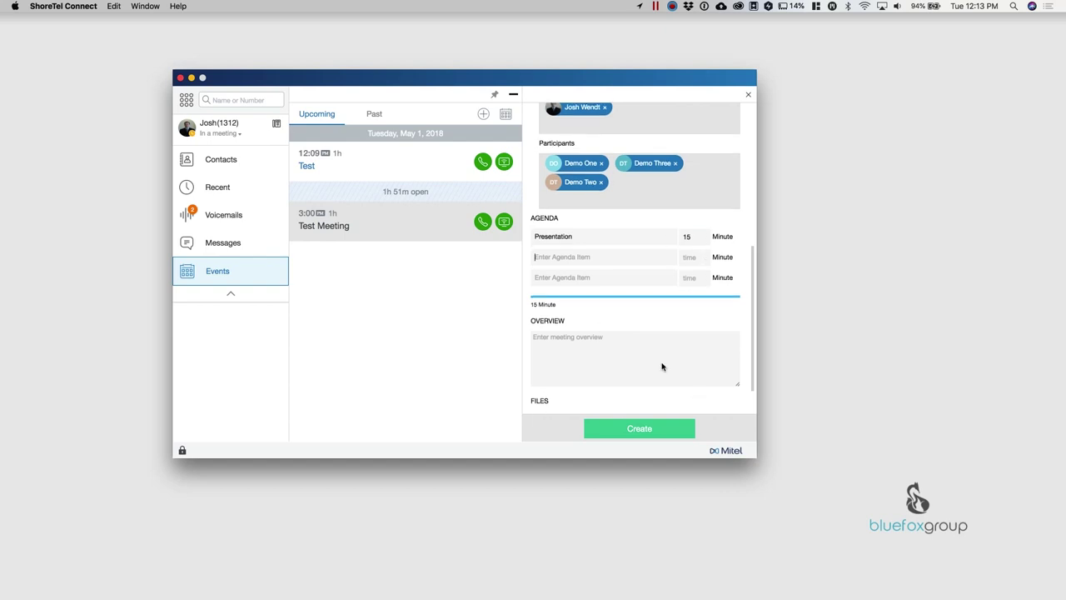
pyautogui.scroll(-3, 654, 375)
# - Create the open time meeting and join its conference by phone from Events
pyautogui.click(642, 430)
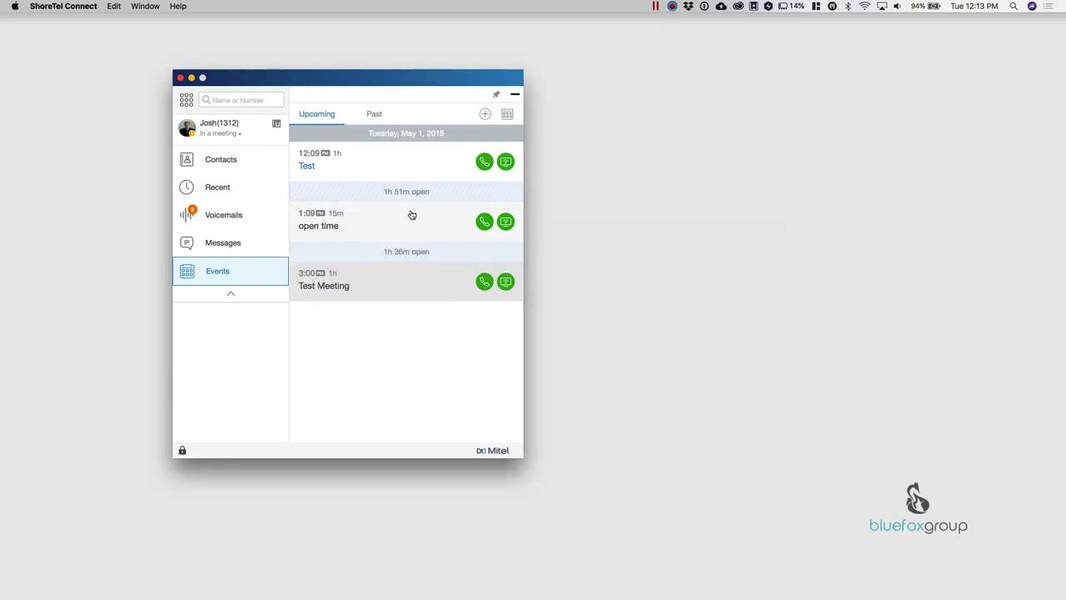
pyautogui.click(483, 222)
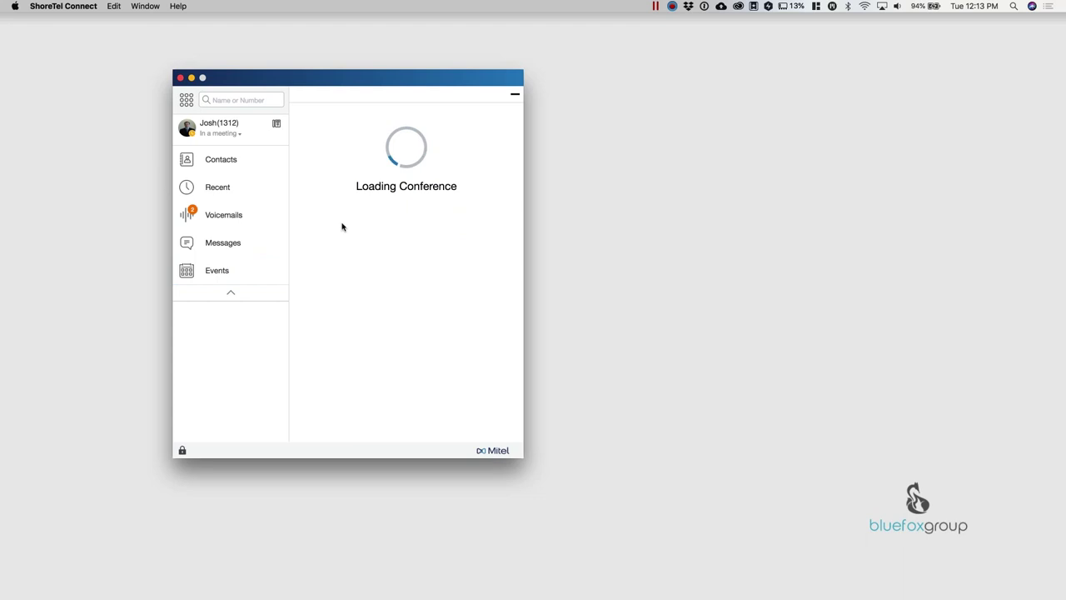